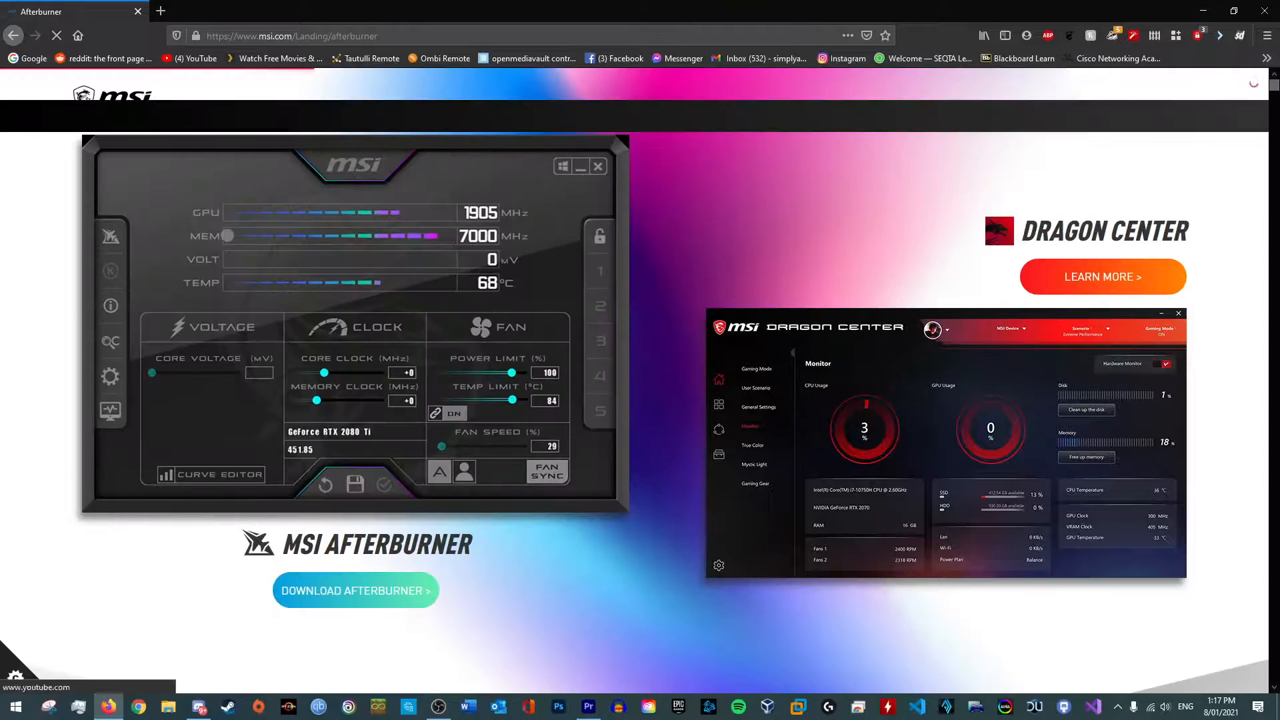
# Download MSIAfterburnerSetup.zip from the MSI page and extract it with File Explorer inside the Downloads folder.
pyautogui.click(356, 591)
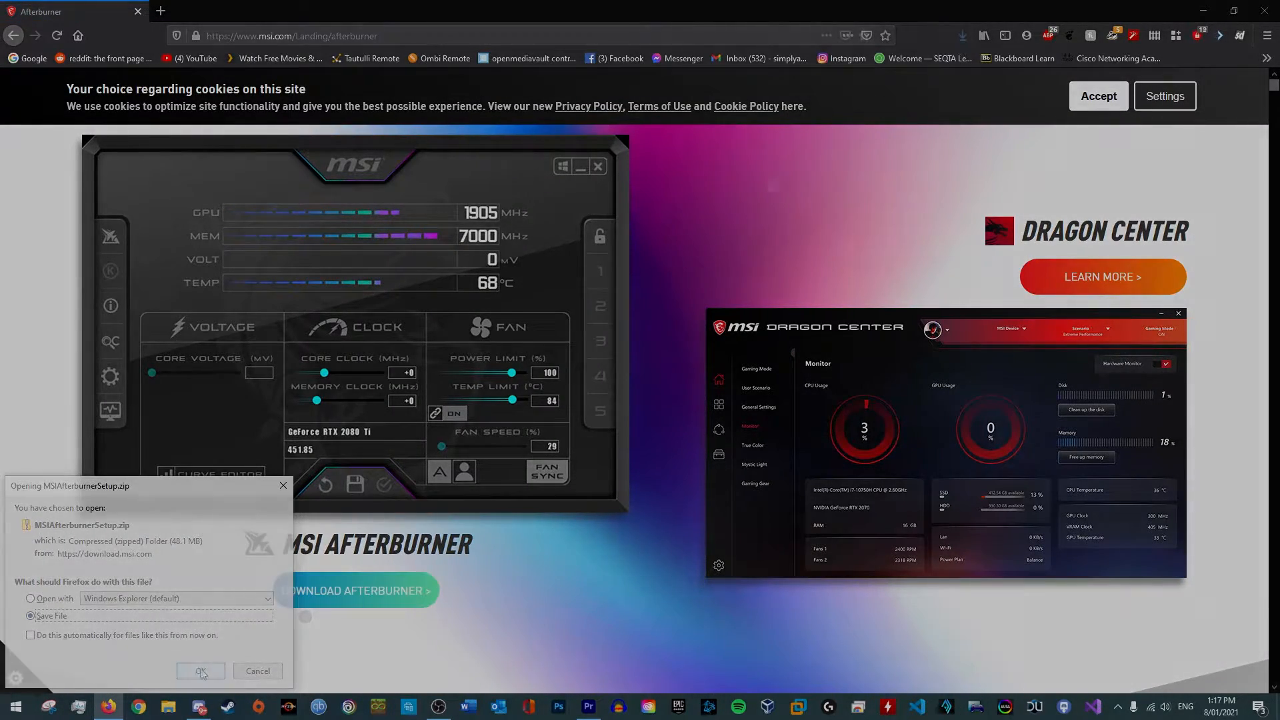
pyautogui.click(200, 671)
pyautogui.click(168, 707)
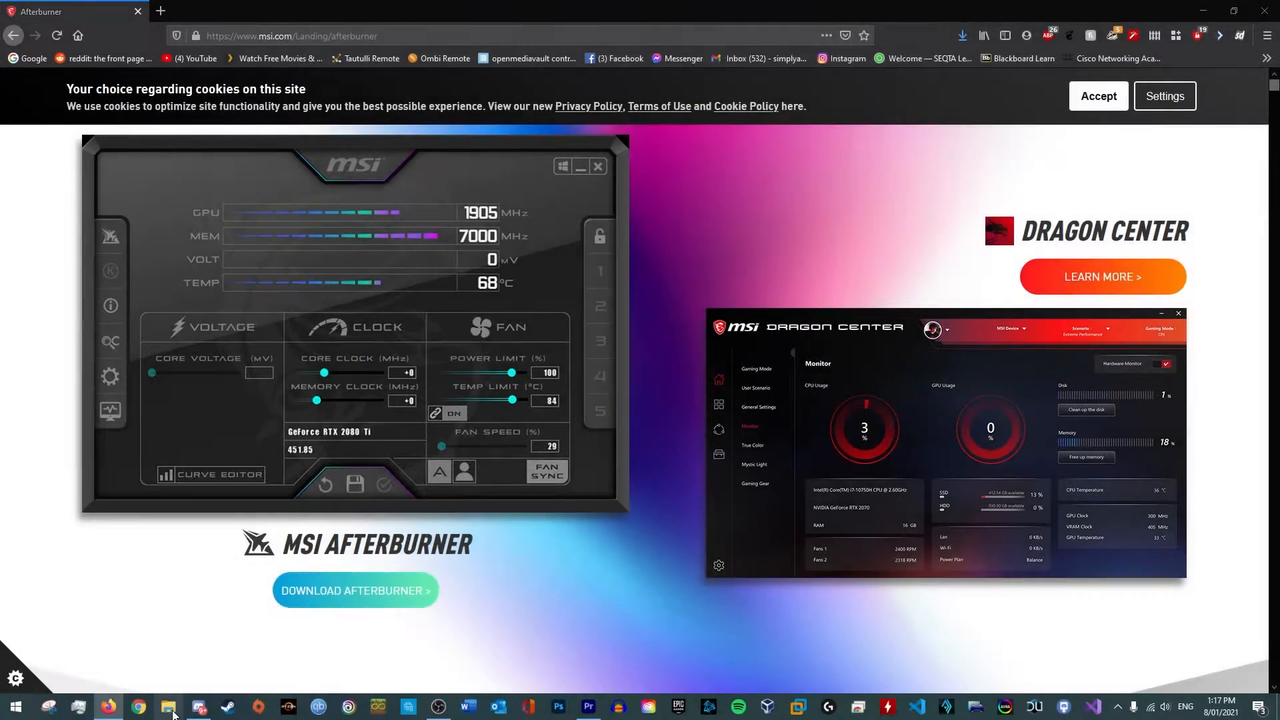
pyautogui.click(183, 282)
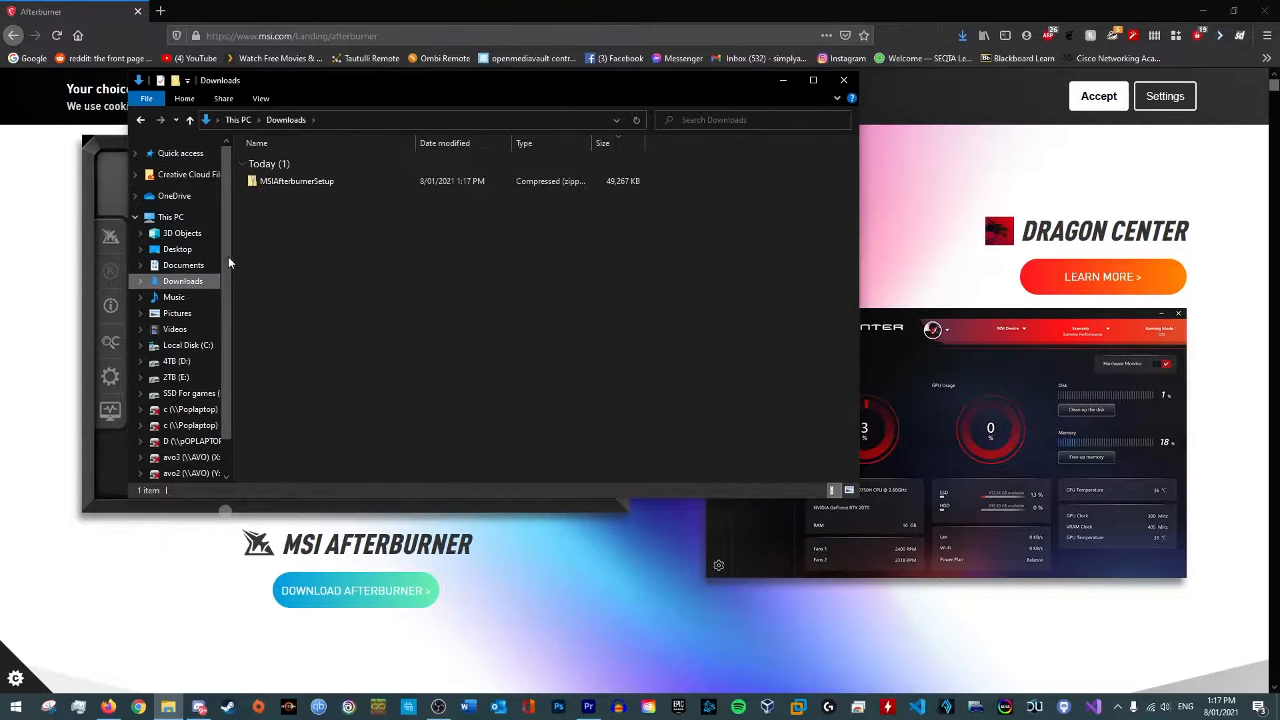
pyautogui.click(314, 184)
pyautogui.rightClick(314, 188)
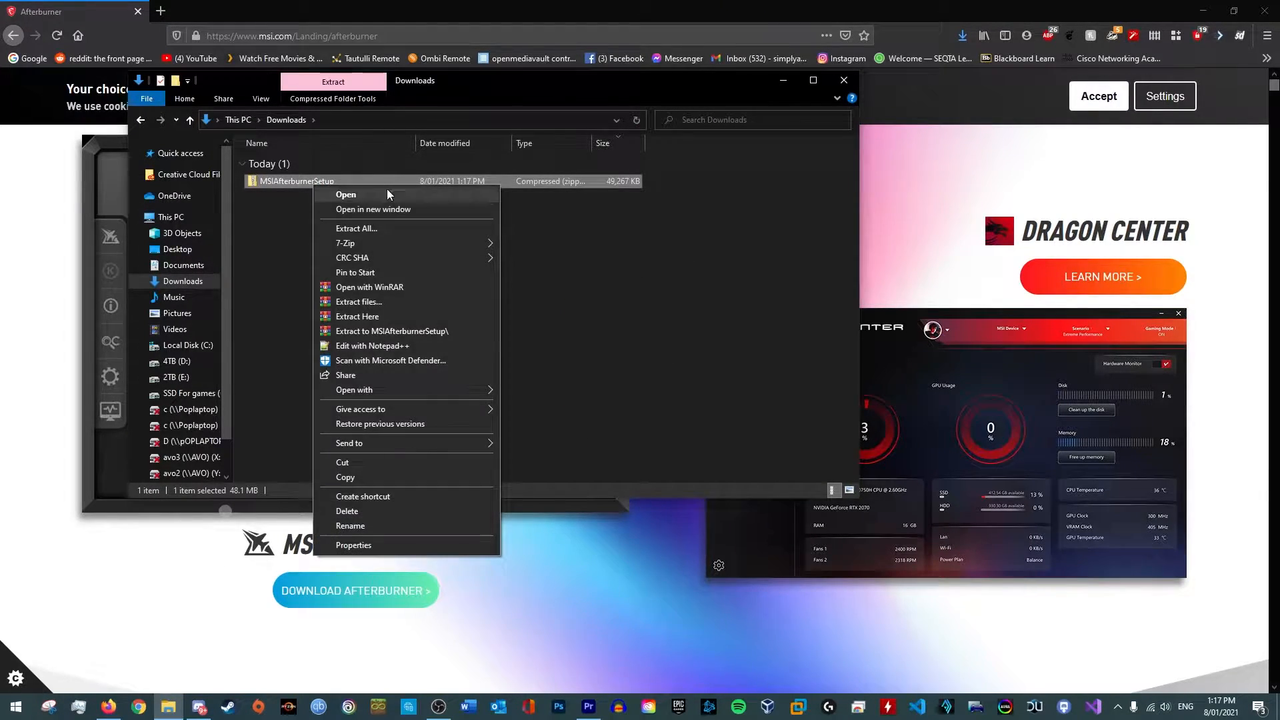
pyautogui.click(389, 227)
pyautogui.click(759, 481)
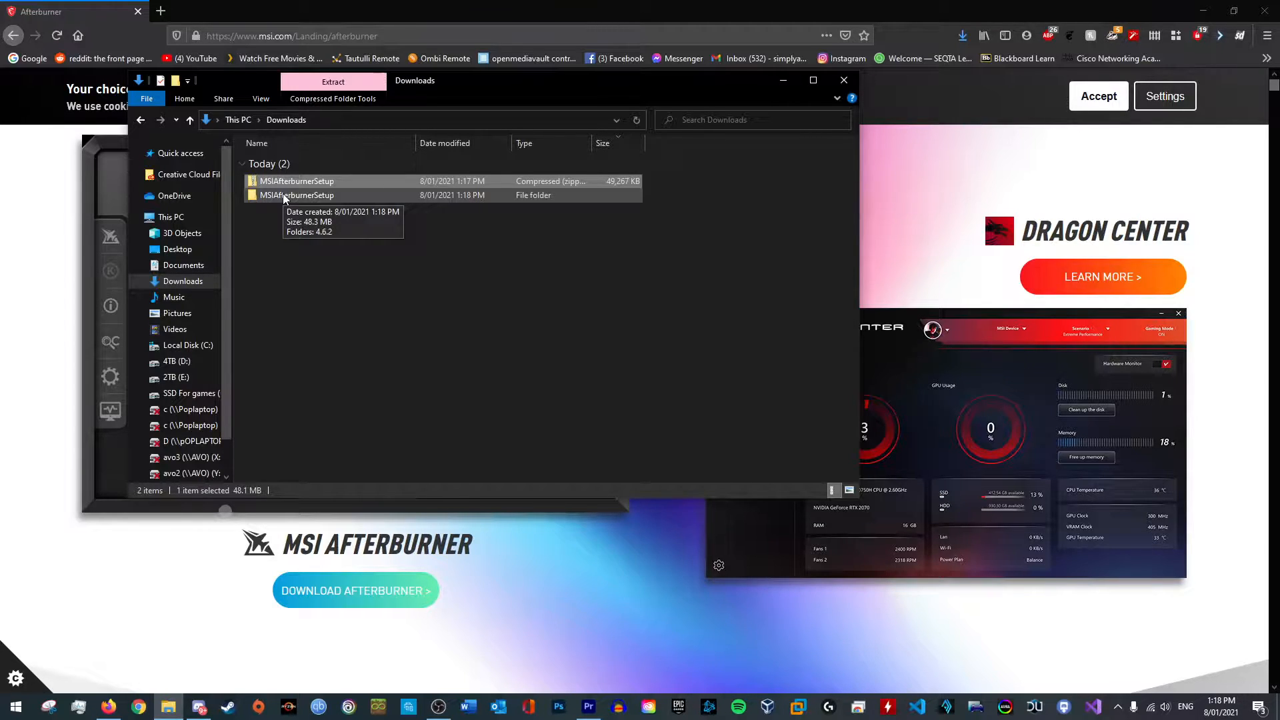
# Run MSIAfterburnerSetup462 from the extracted MSIAfterburnerSetup\4.6.2 folder, with English as the installer language.
pyautogui.doubleClick(283, 194)
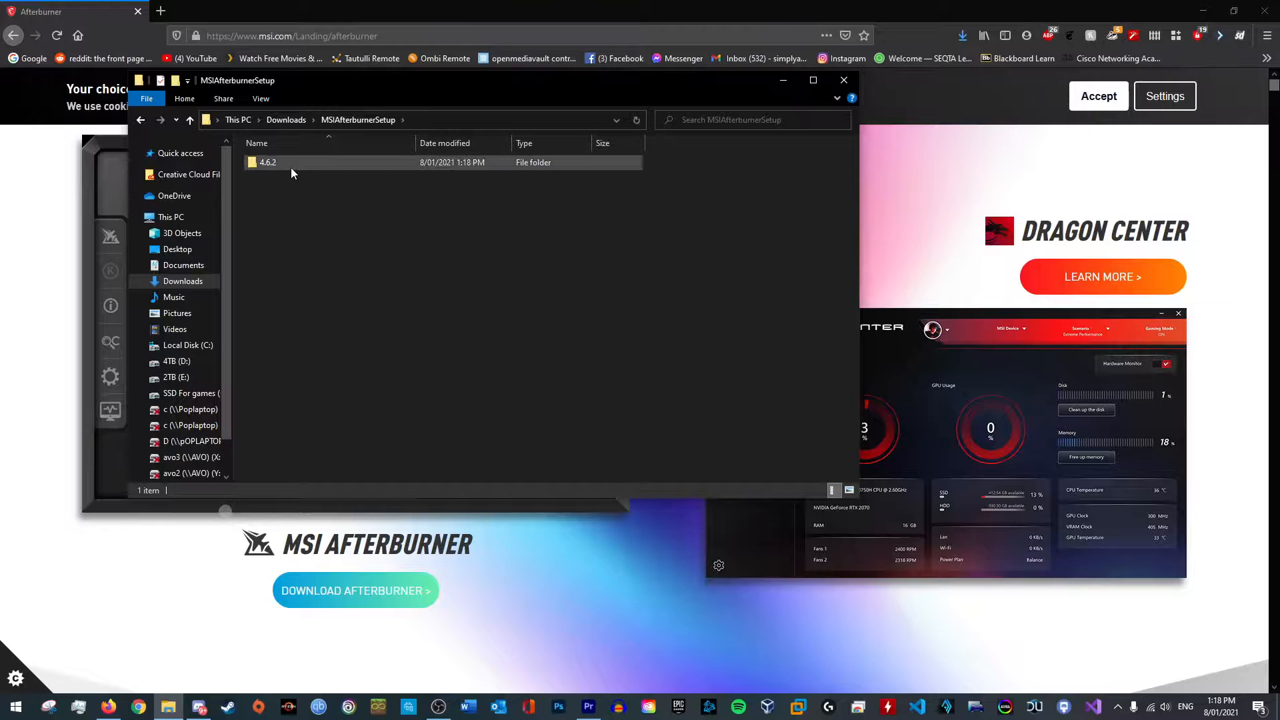
pyautogui.doubleClick(290, 166)
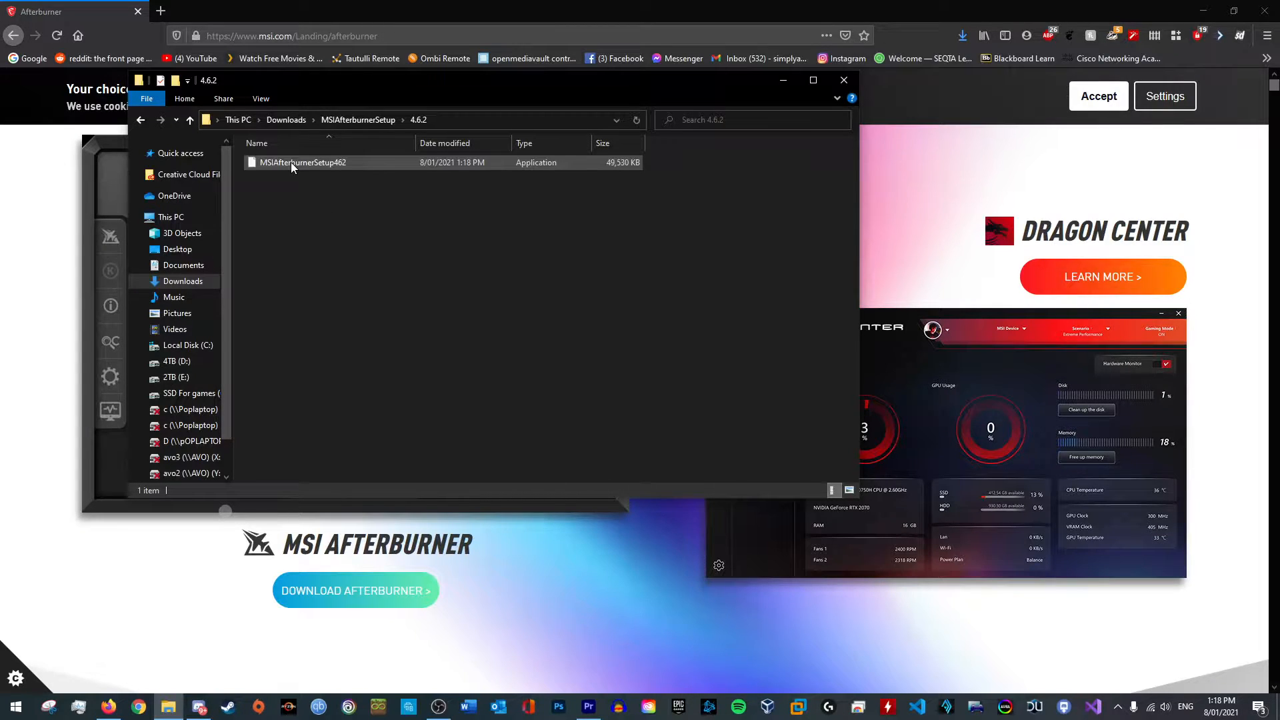
pyautogui.doubleClick(291, 163)
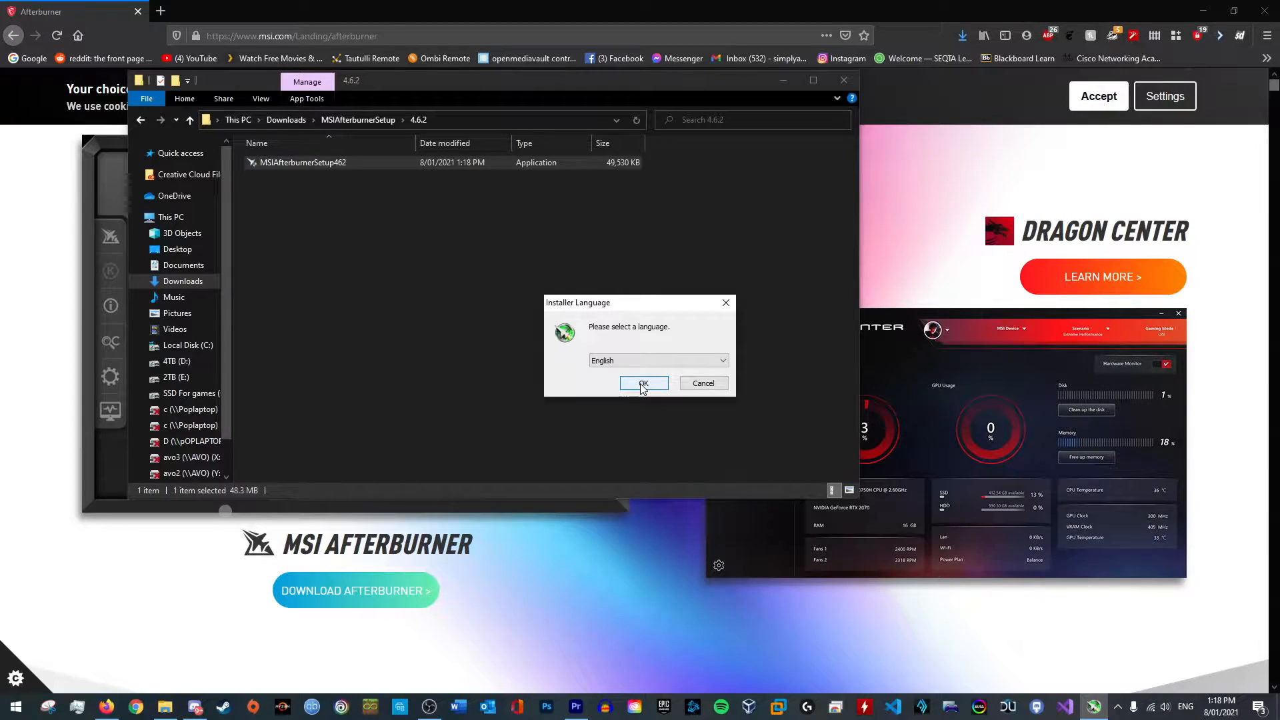
pyautogui.click(643, 384)
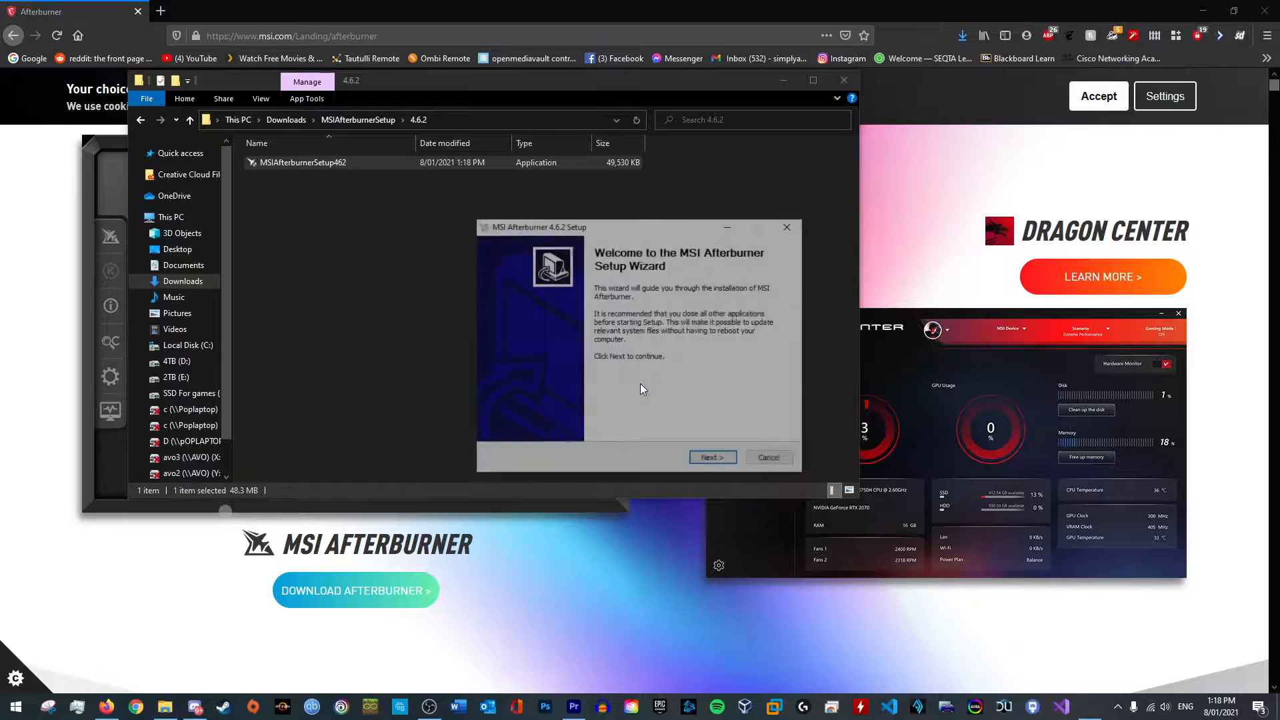
# Accept the MSI Afterburner licence and install it with RivaTuner Statistics Server included, keeping the default destination folder.
pyautogui.click(712, 460)
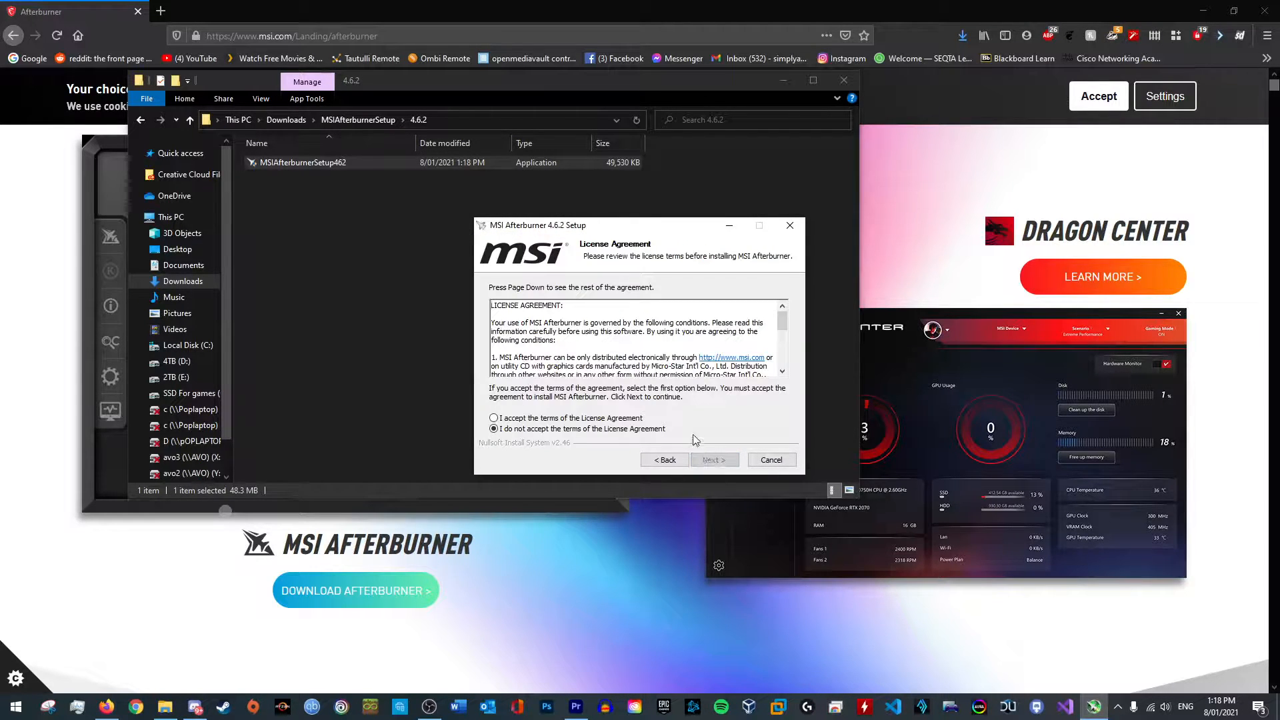
pyautogui.click(514, 419)
pyautogui.click(709, 460)
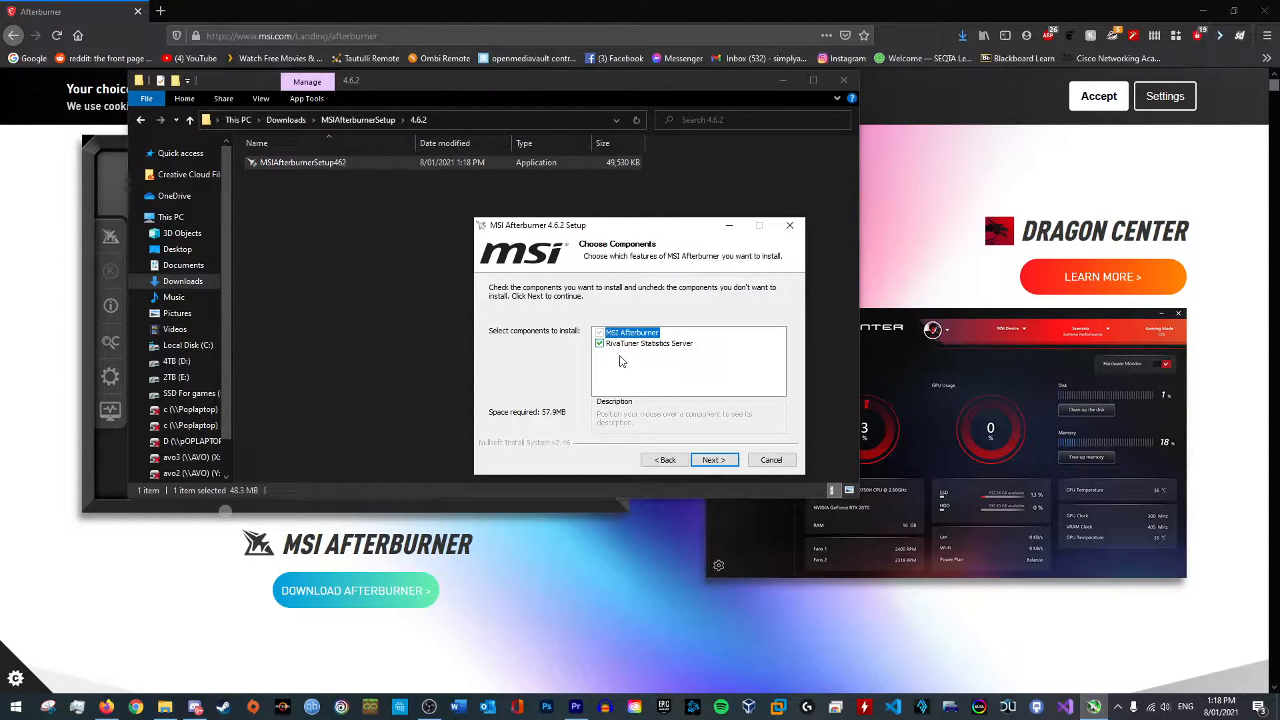
pyautogui.click(705, 459)
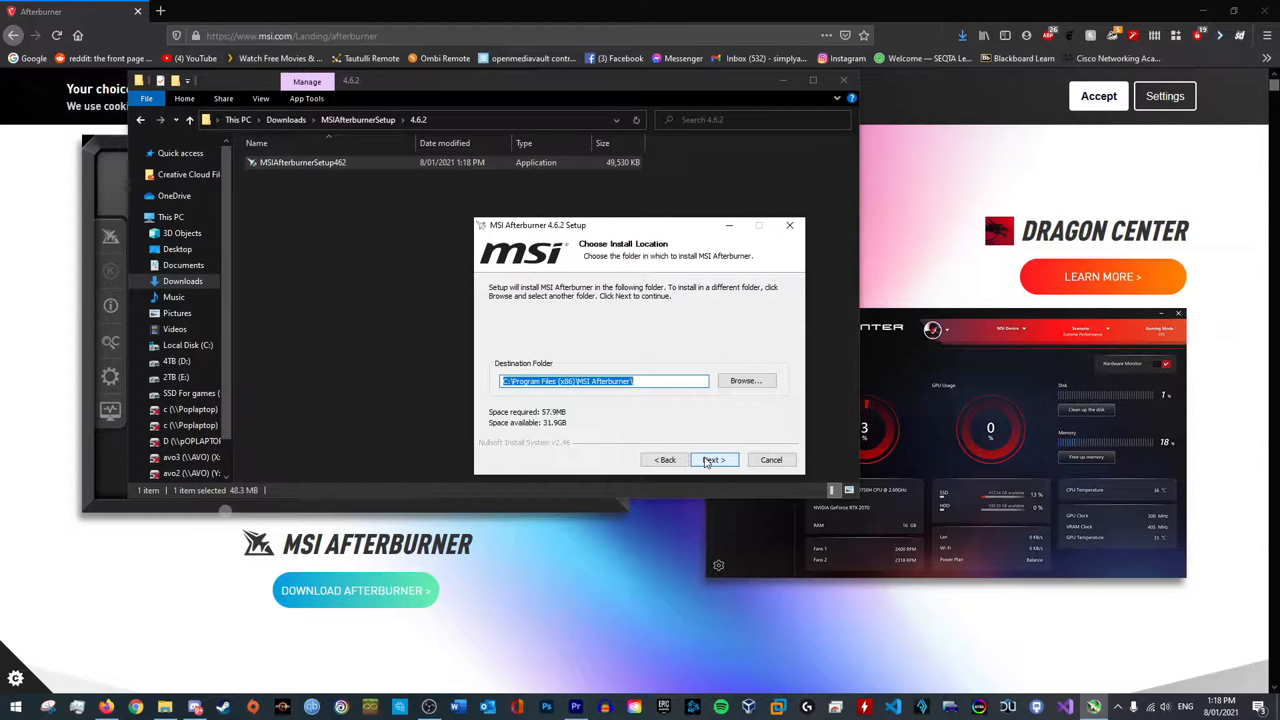
pyautogui.click(714, 460)
pyautogui.click(713, 460)
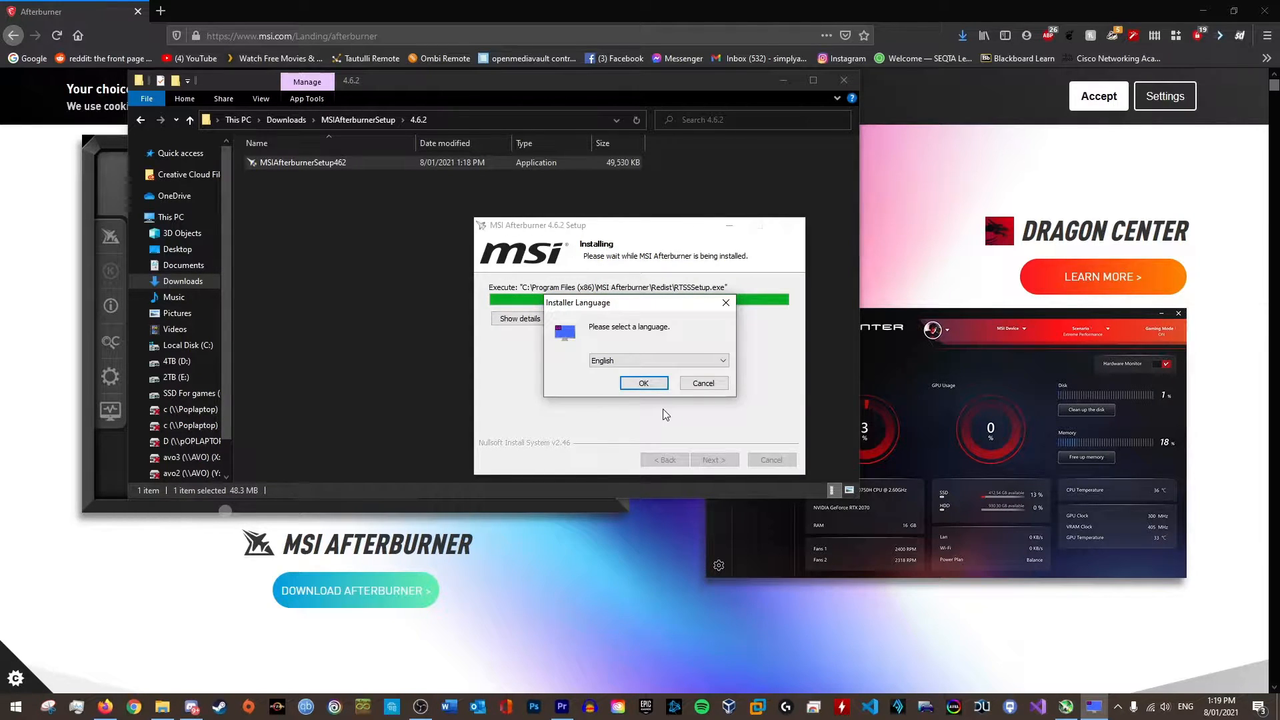
# Install RivaTuner Statistics Server in English with its licence accepted and default folder kept, and finish both setup wizards.
pyautogui.click(643, 384)
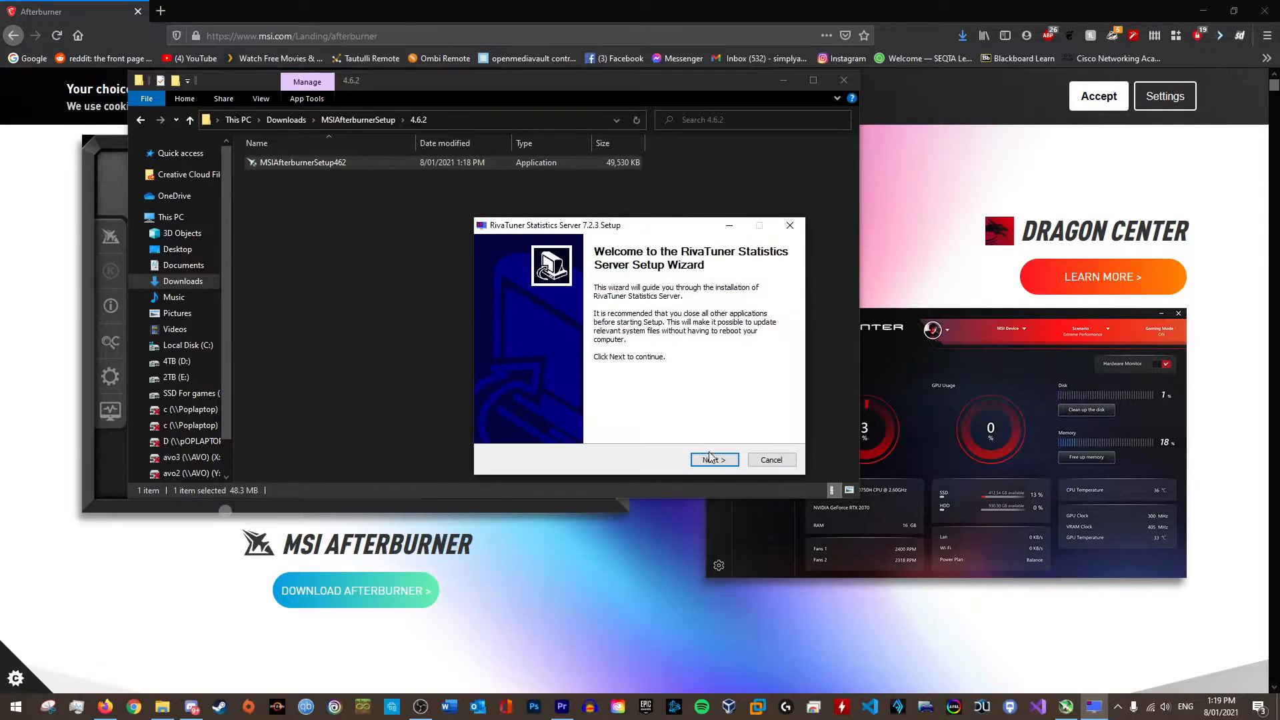
pyautogui.click(713, 459)
pyautogui.click(514, 419)
pyautogui.click(717, 461)
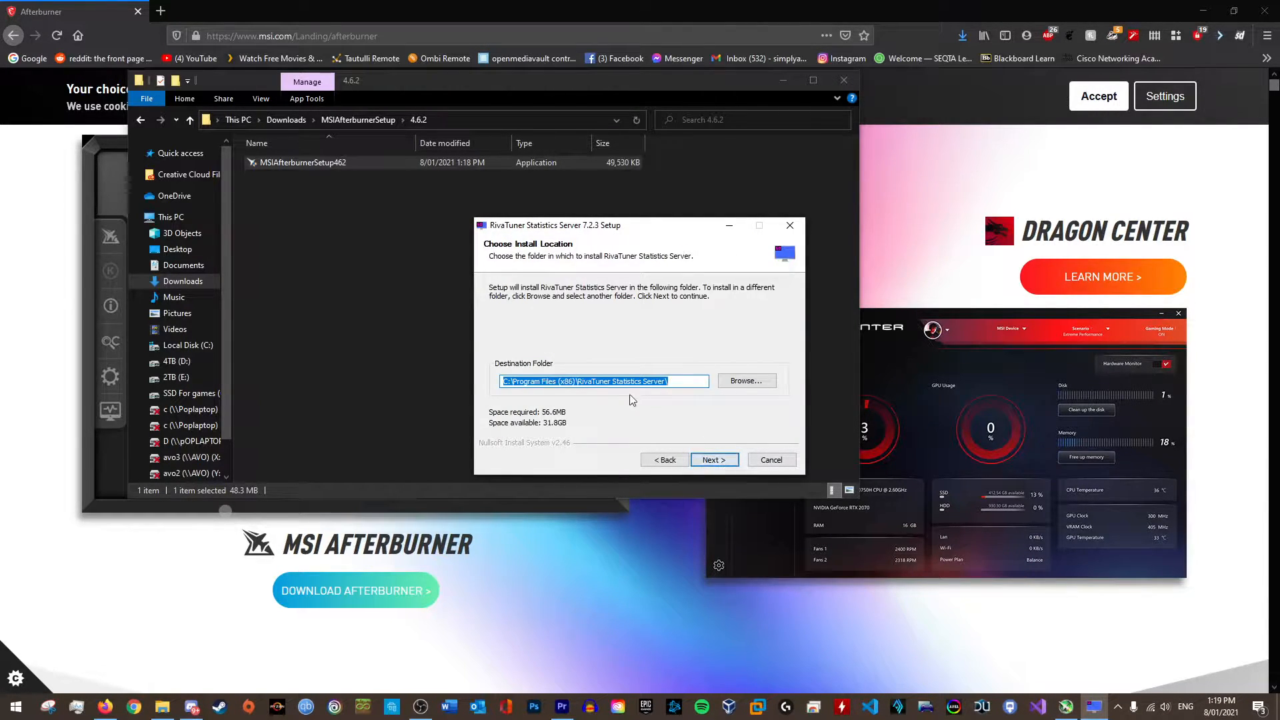
pyautogui.click(716, 459)
pyautogui.click(718, 460)
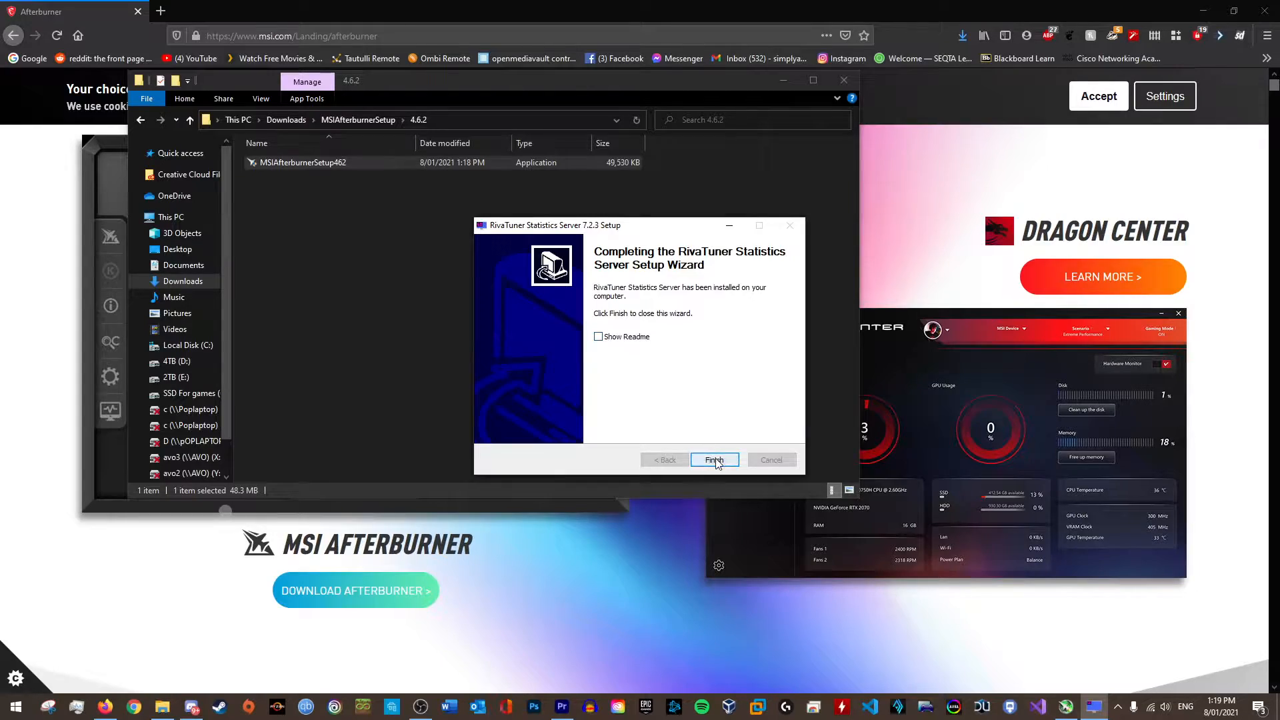
pyautogui.click(712, 459)
pyautogui.click(714, 460)
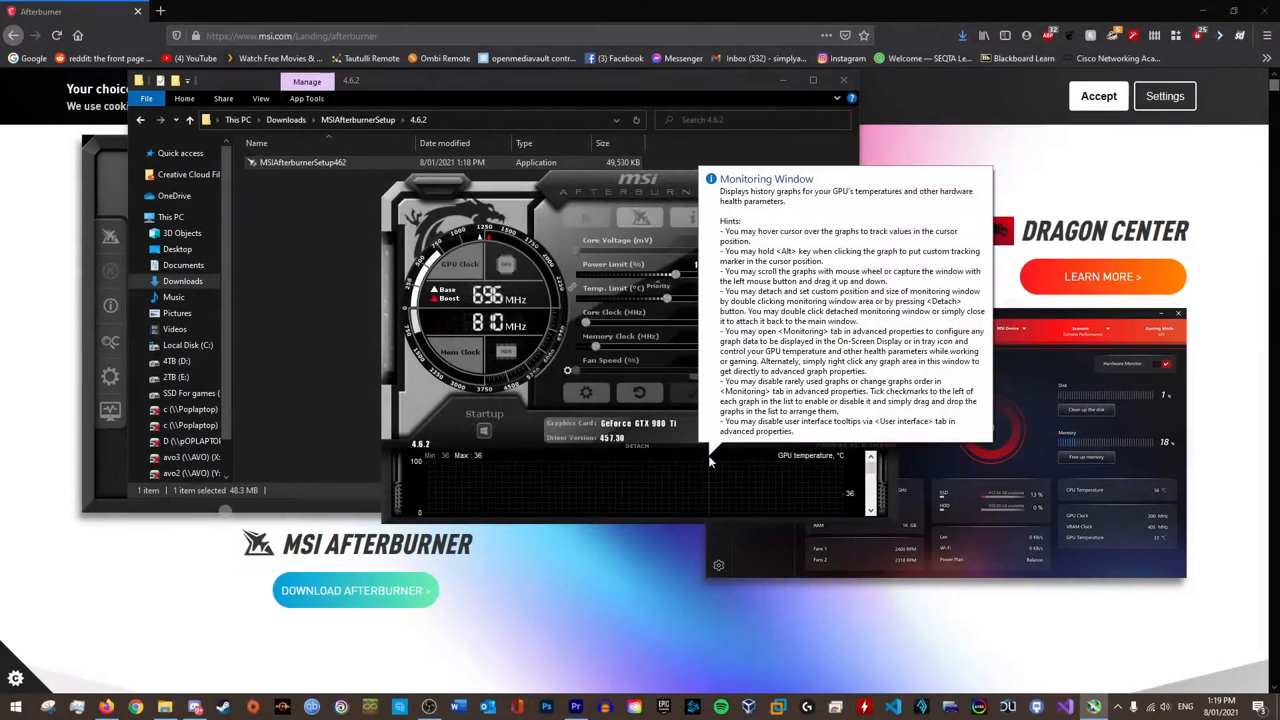
# Bring the MSI Afterburner window back from the background, move it aside and minimize the browser and File Explorer windows.
pyautogui.click(833, 187)
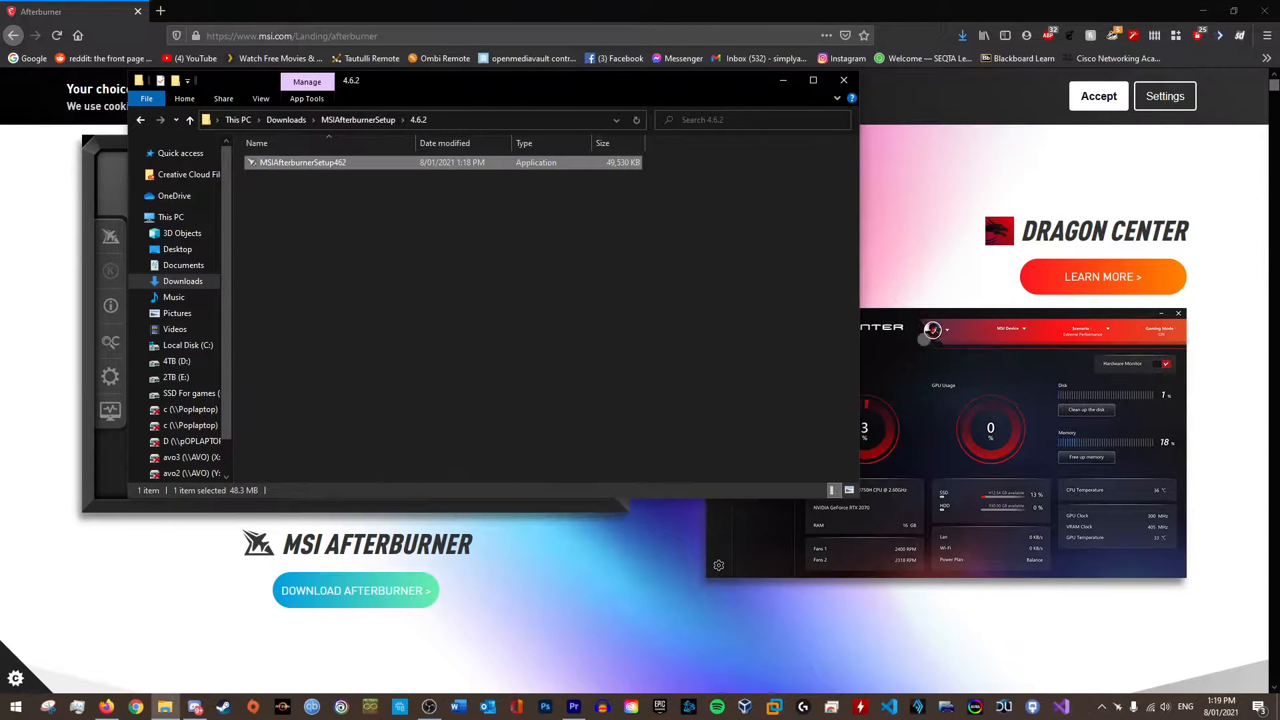
pyautogui.click(1101, 706)
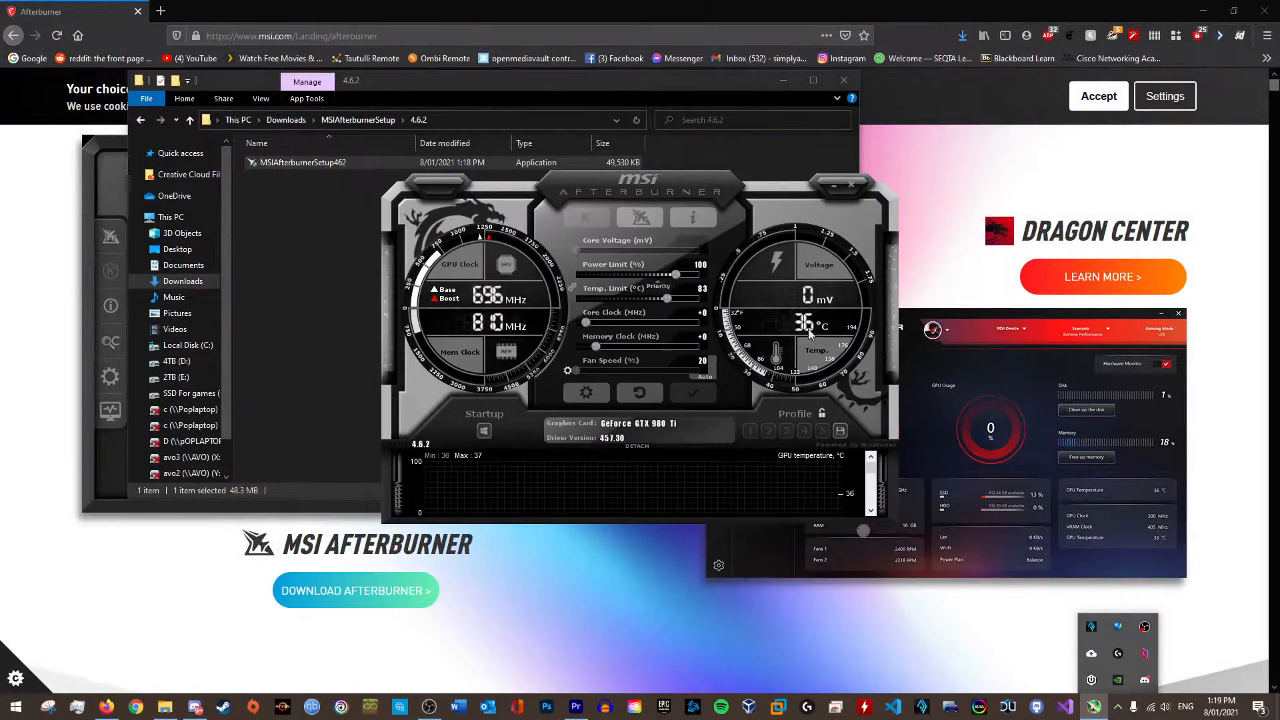
pyautogui.moveTo(705, 188); pyautogui.dragTo(955, 143)
pyautogui.click(1203, 10)
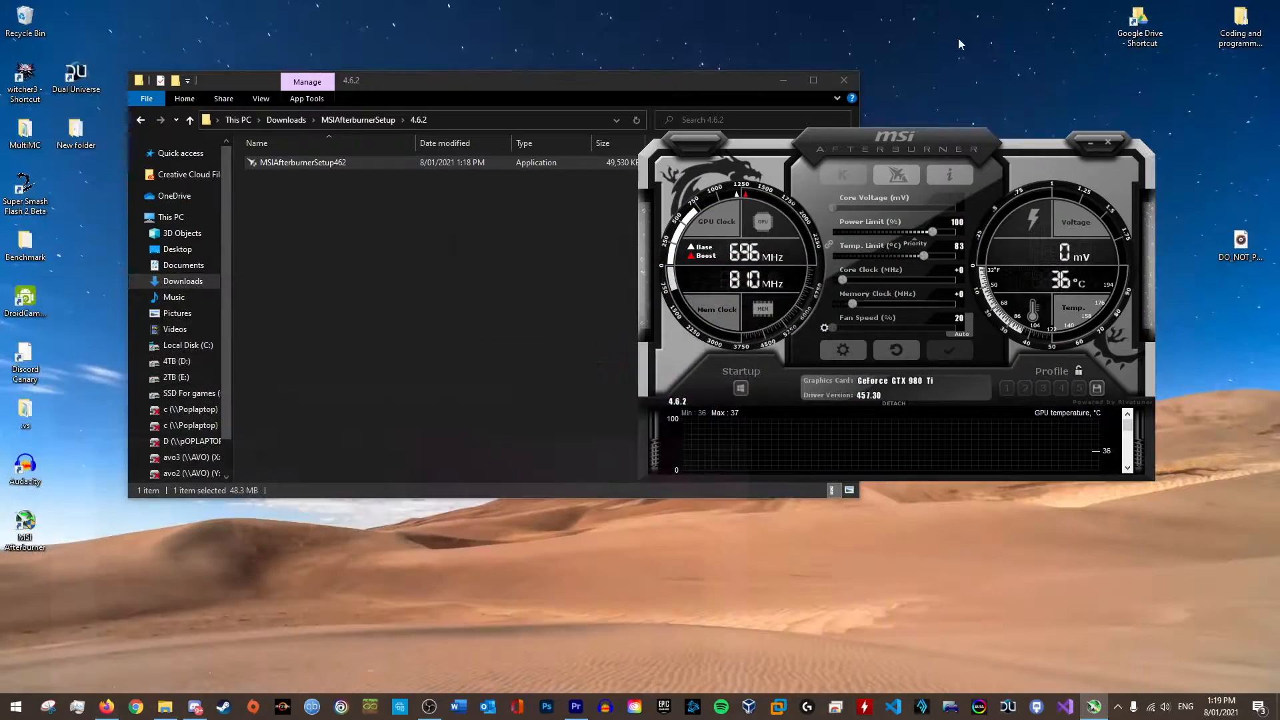
pyautogui.click(783, 79)
pyautogui.moveTo(901, 138); pyautogui.dragTo(929, 114)
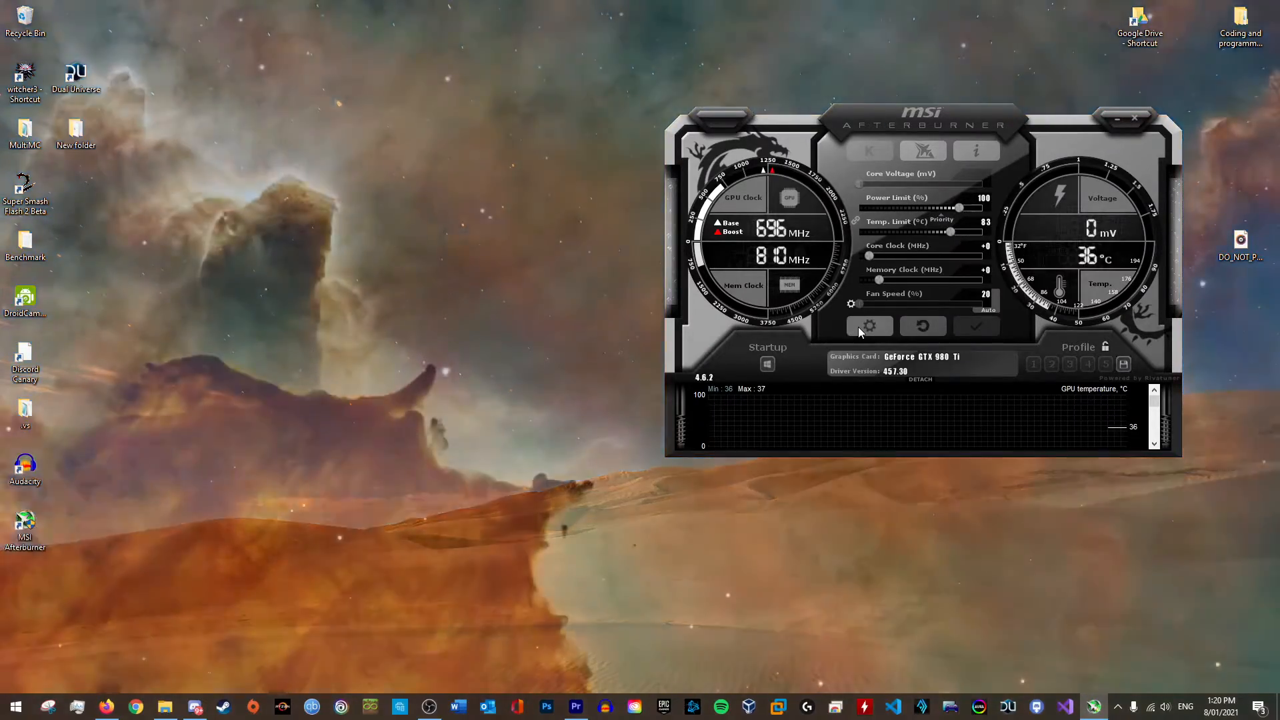
# In the Afterburner monitoring properties, show GPU temperature and GPU usage in the On-Screen Display.
pyautogui.click(858, 326)
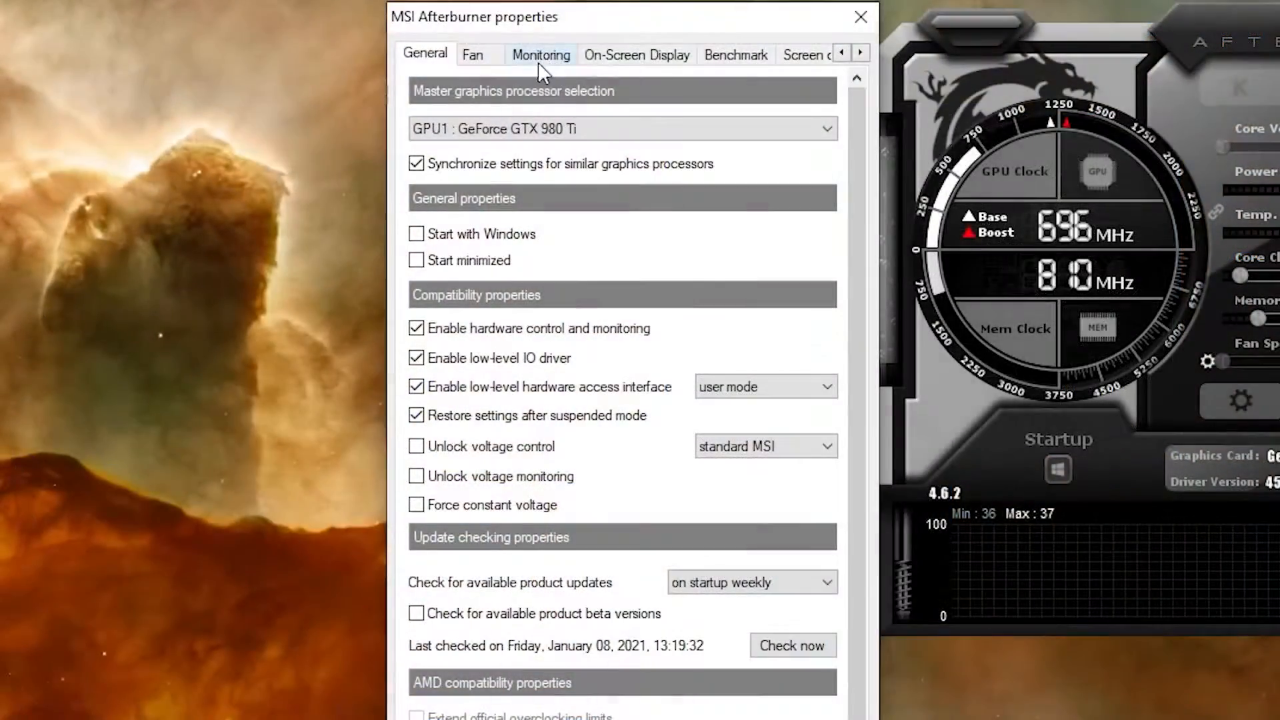
pyautogui.click(539, 63)
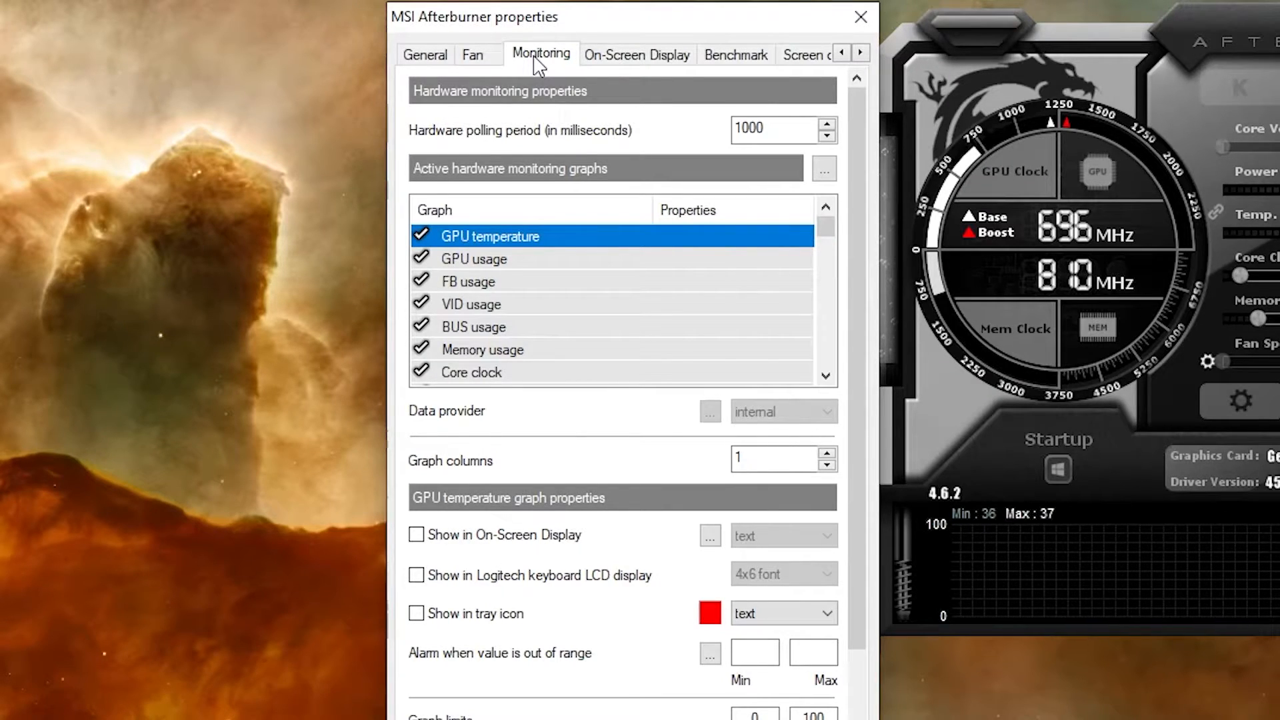
pyautogui.click(422, 236)
pyautogui.click(422, 237)
pyautogui.click(484, 538)
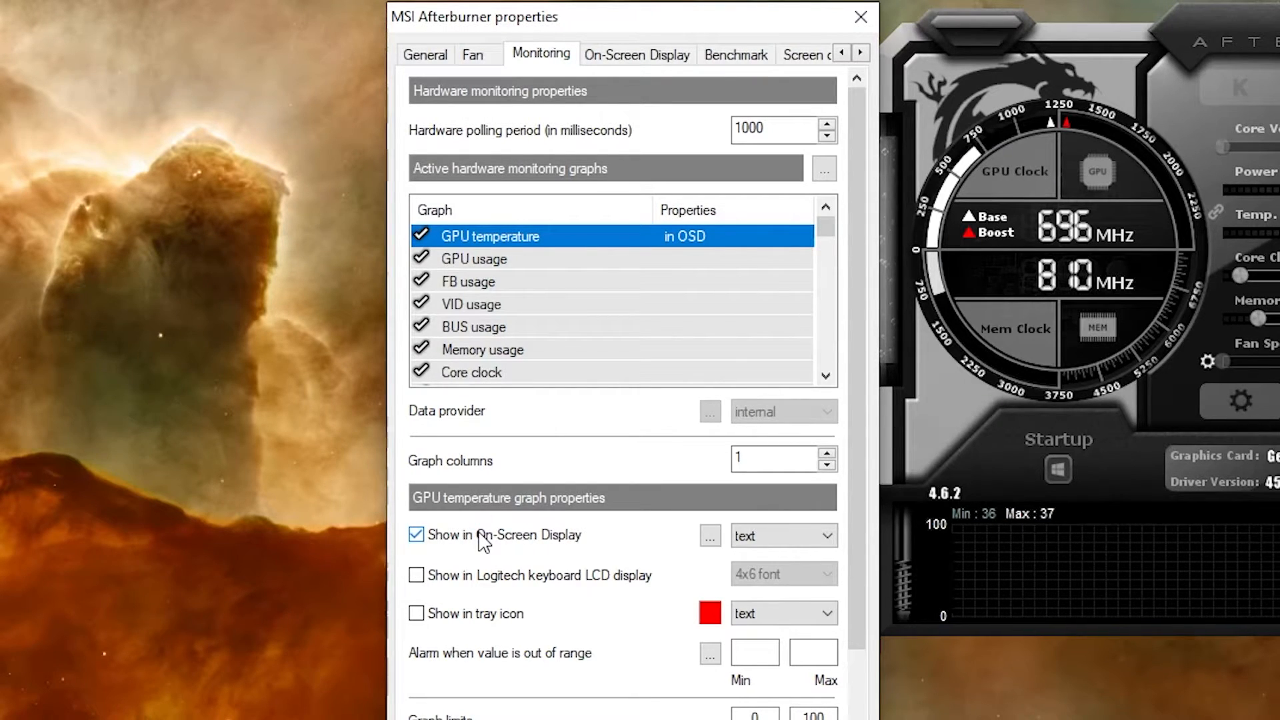
pyautogui.click(527, 260)
pyautogui.click(454, 536)
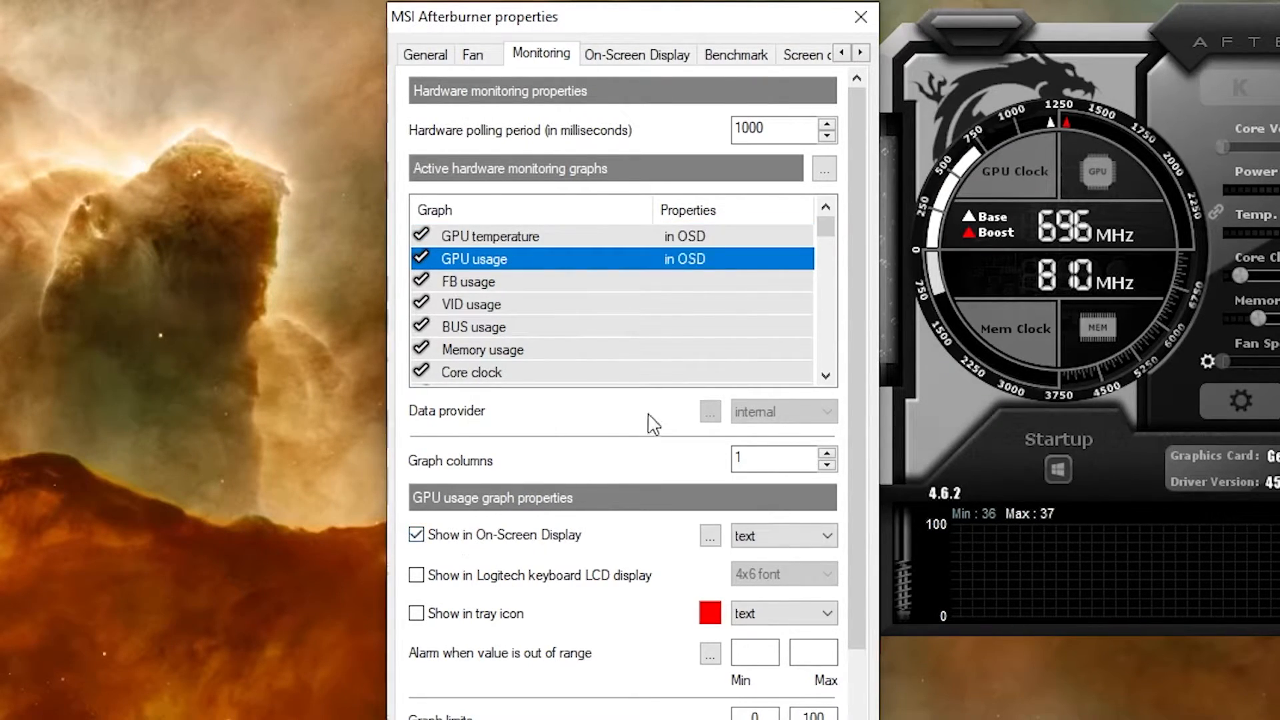
# Show memory usage, CPU temperature, CPU usage and CPU clock in the On-Screen Display.
pyautogui.click(586, 351)
pyautogui.click(470, 537)
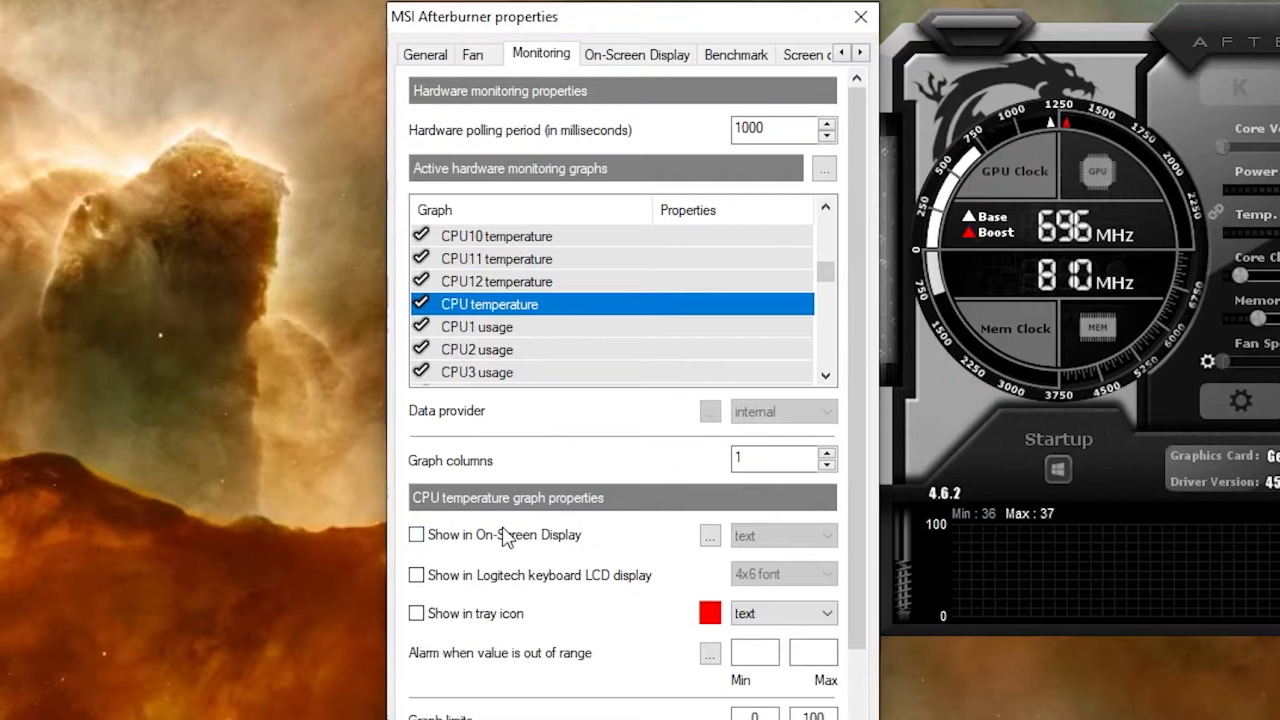
pyautogui.click(504, 535)
pyautogui.click(500, 536)
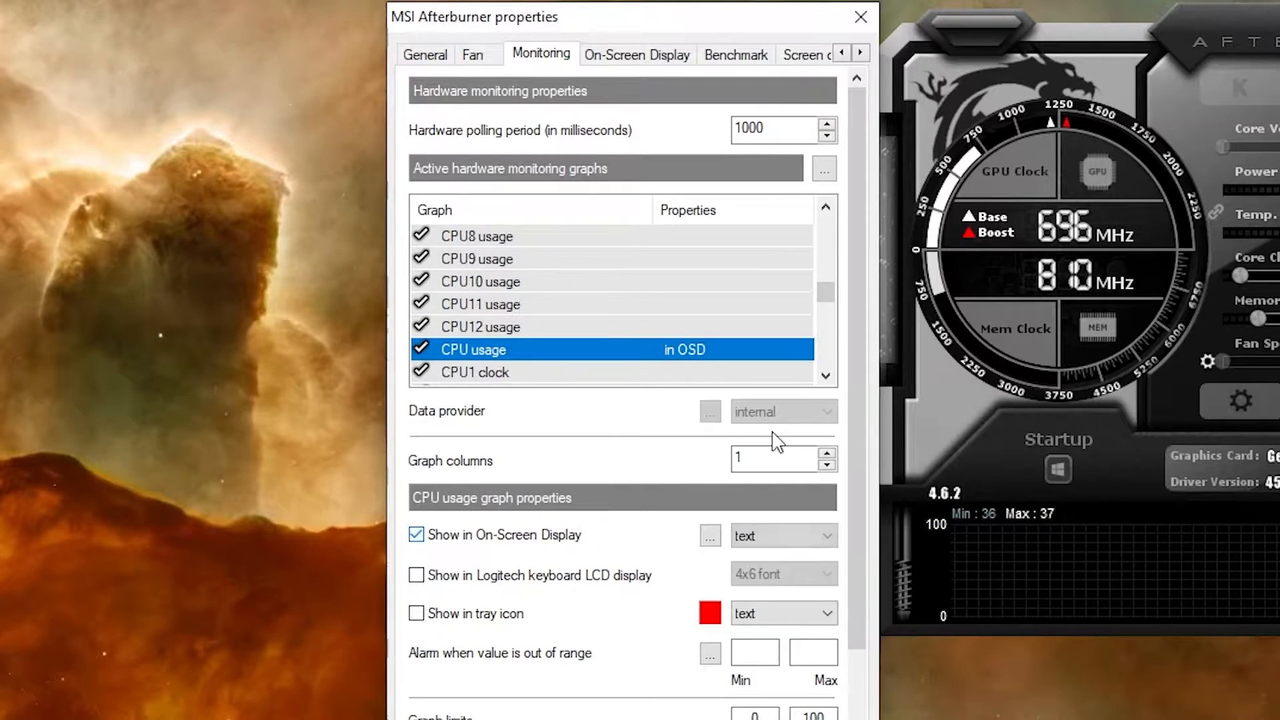
pyautogui.click(461, 541)
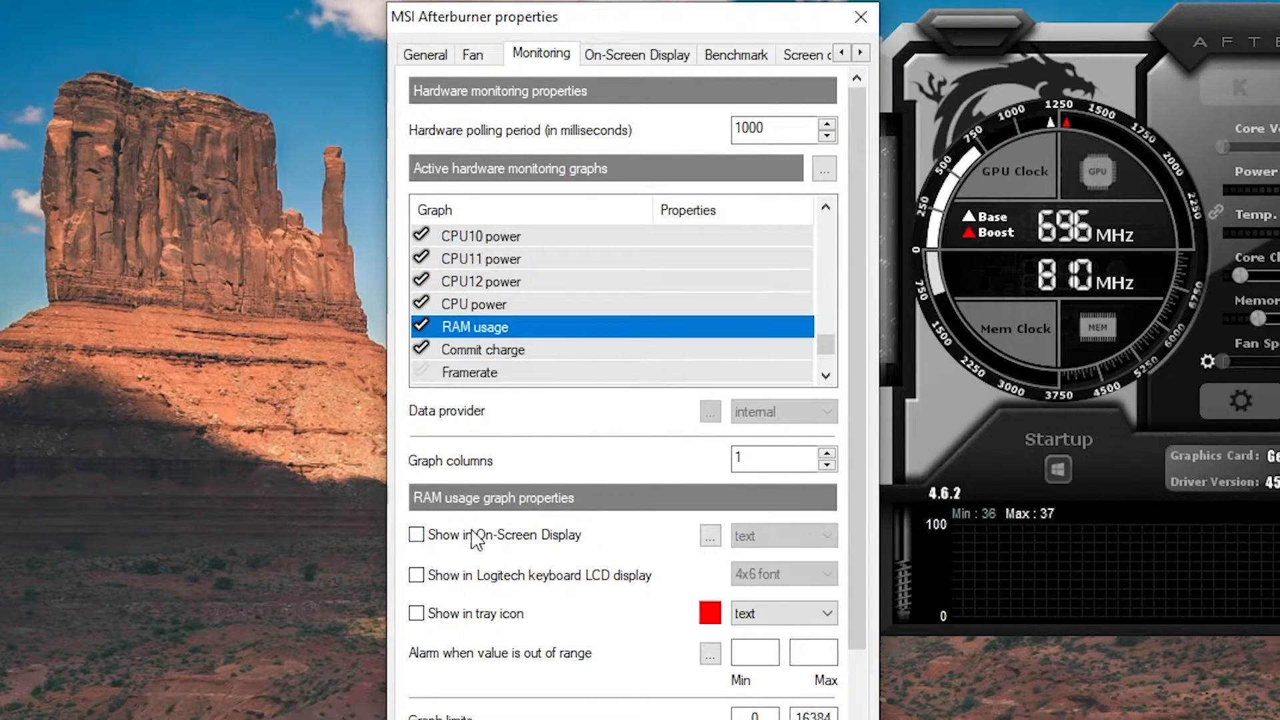
# Show RAM usage, CPU power, framerate and frametime in the On-Screen Display.
pyautogui.click(470, 536)
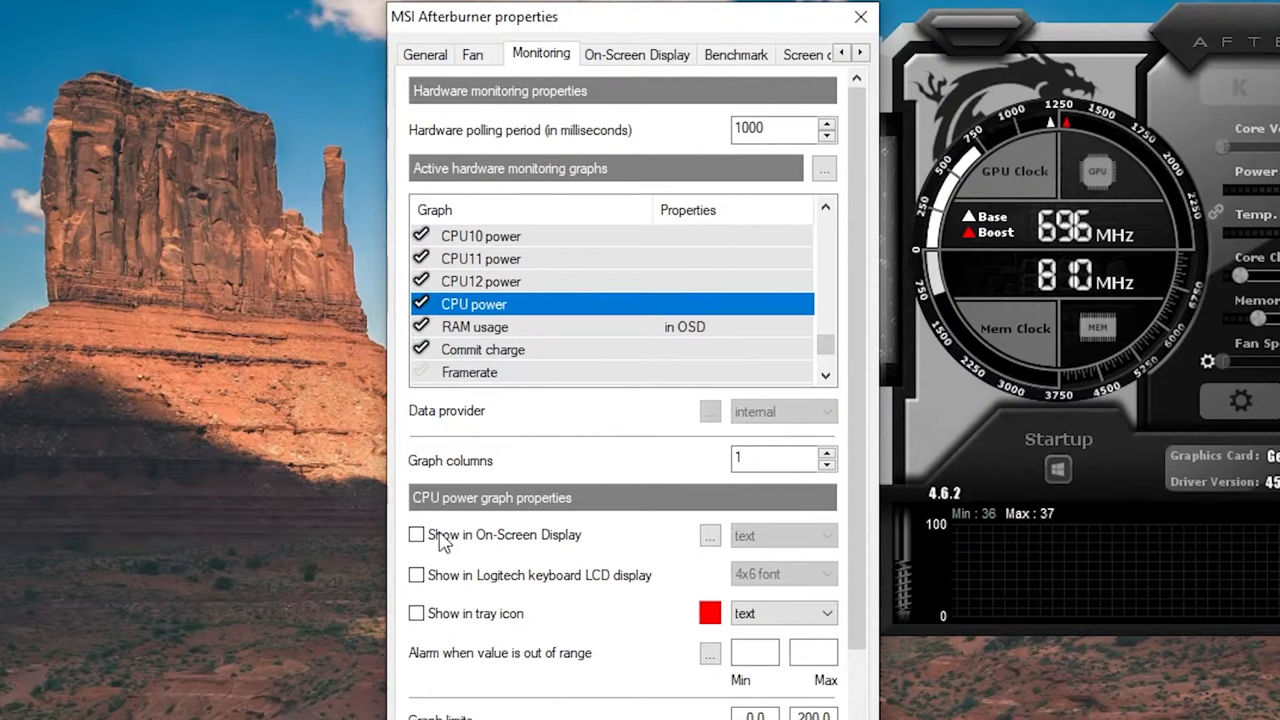
pyautogui.click(445, 541)
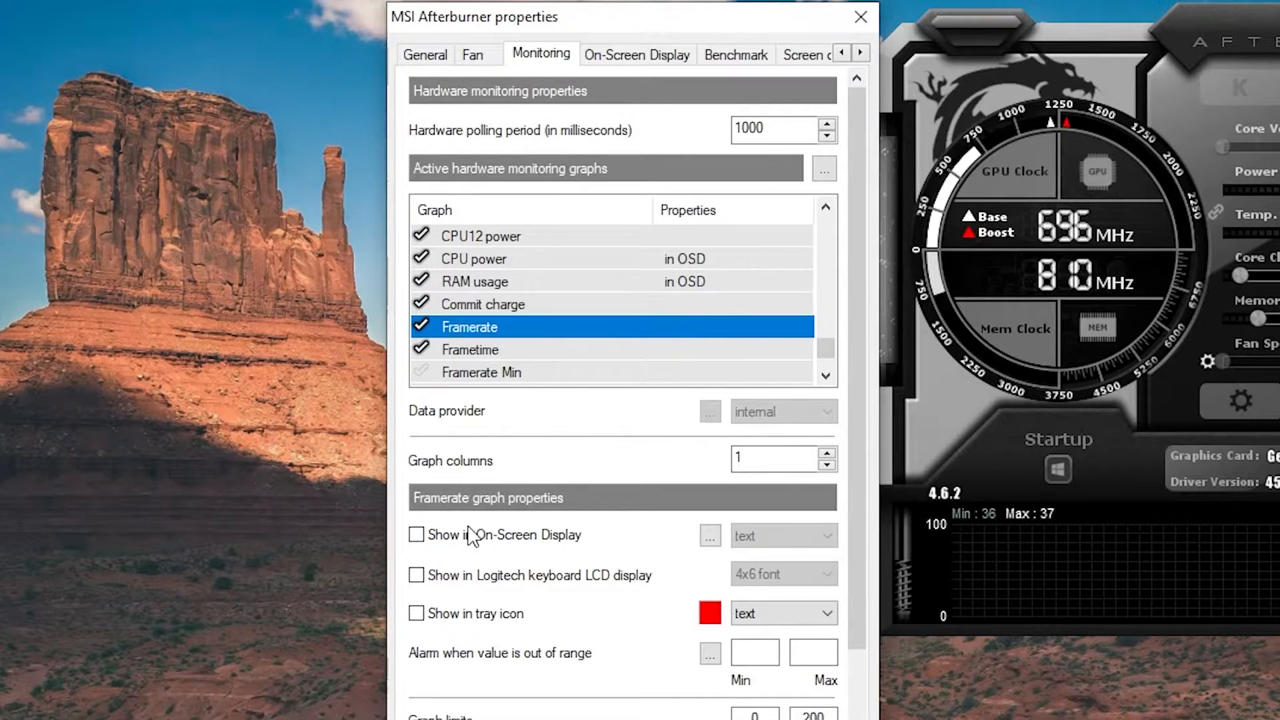
pyautogui.click(441, 535)
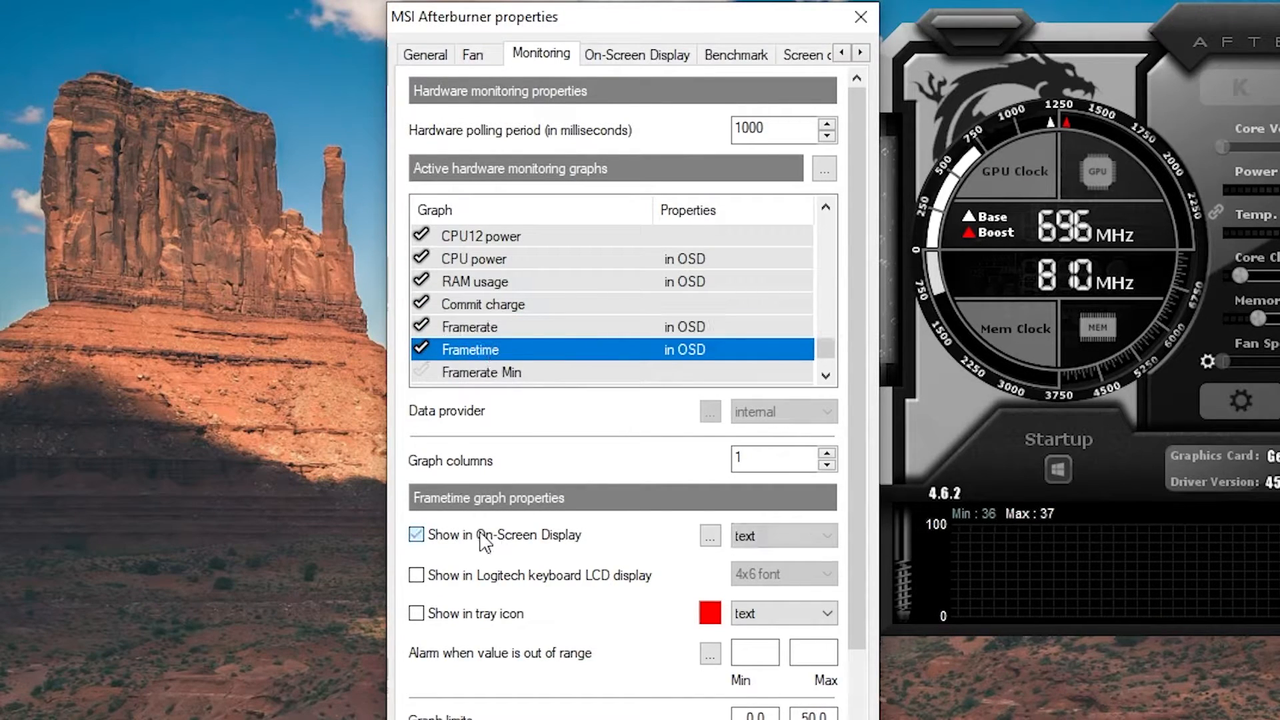
pyautogui.click(441, 535)
# Assign Num Lock as the hotkey that toggles the On-Screen Display.
pyautogui.click(634, 67)
pyautogui.click(750, 132)
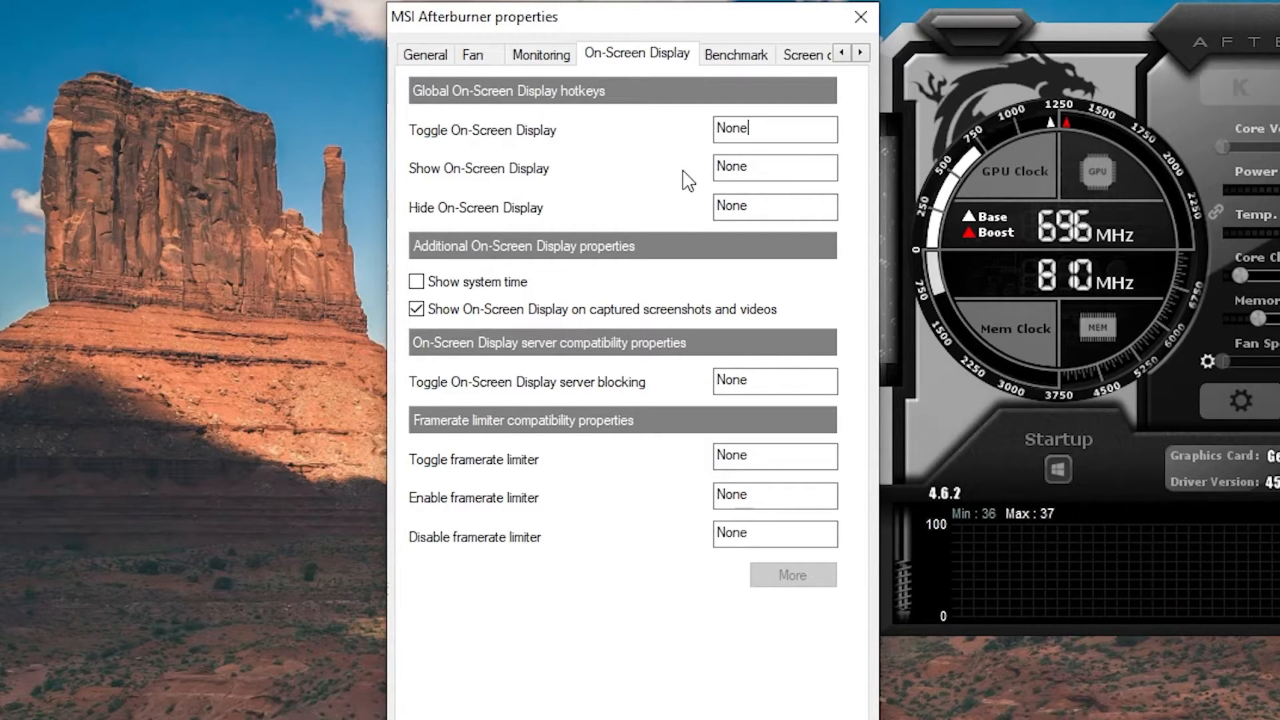
pyautogui.press('Num_Lock')
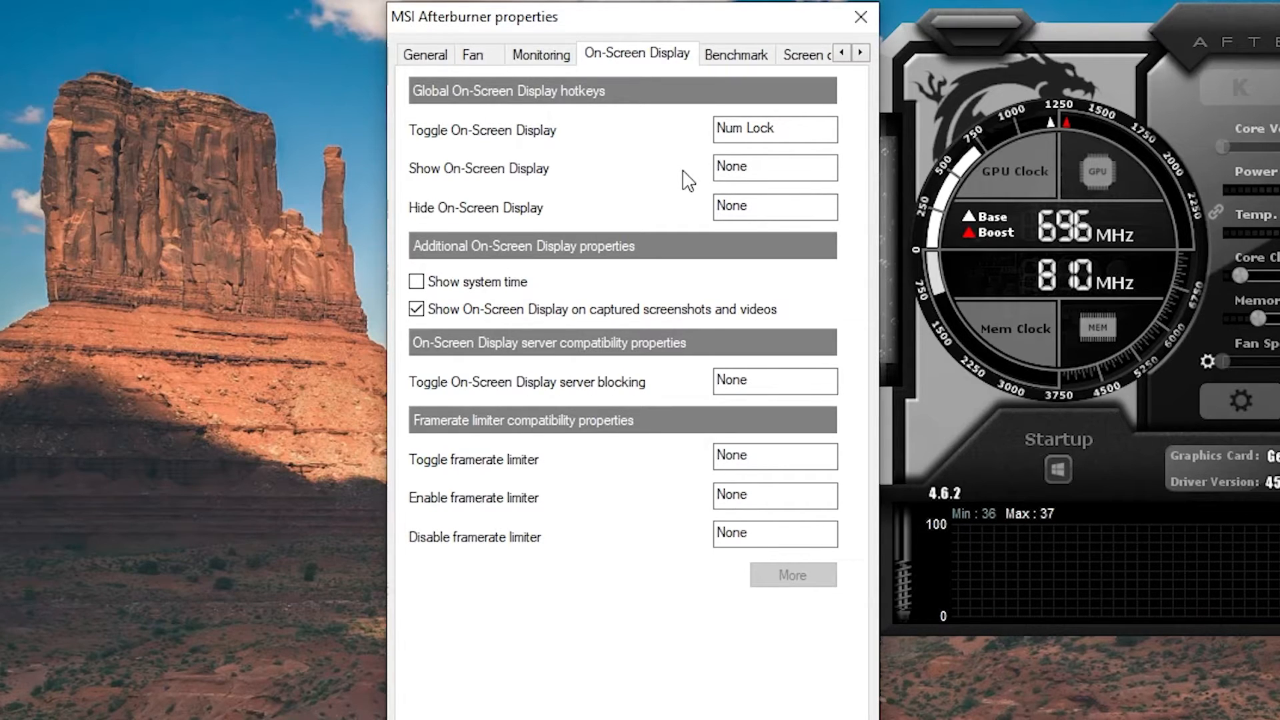
# Set Afterburner to start with Windows and start minimized in the general properties, and save the settings.
pyautogui.click(426, 54)
pyautogui.click(417, 235)
pyautogui.click(417, 260)
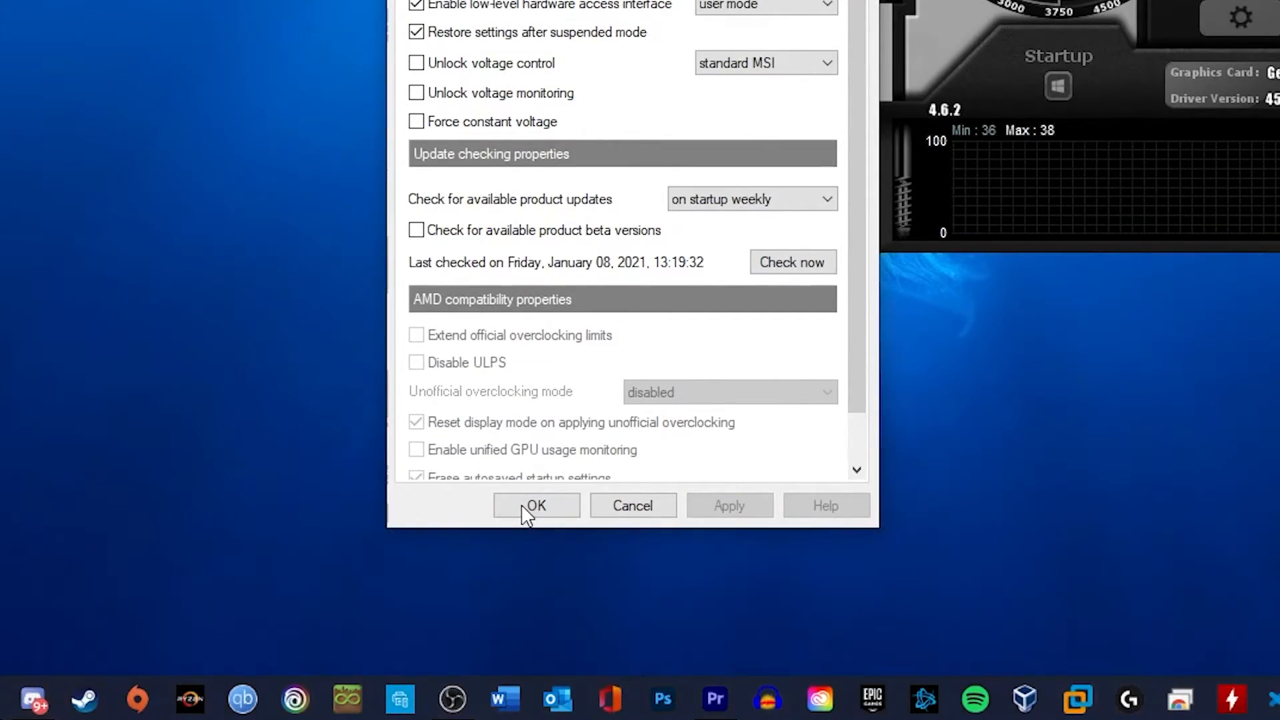
pyautogui.click(524, 507)
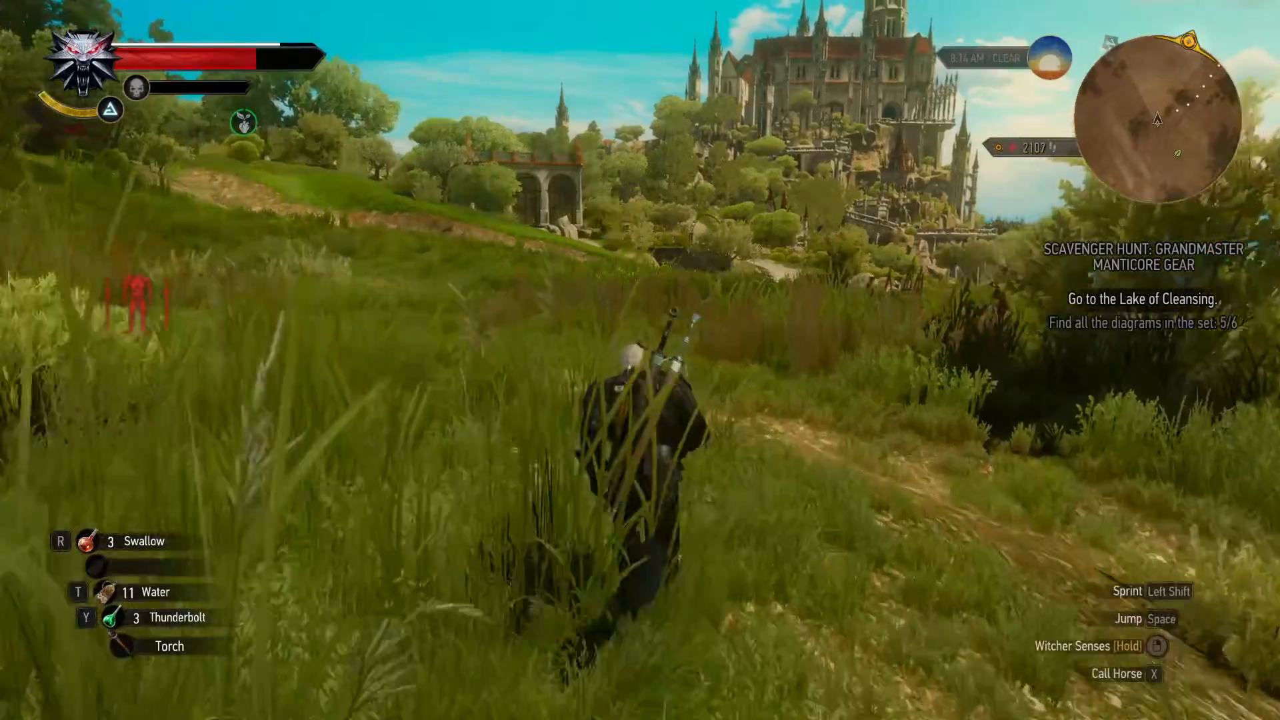
pyautogui.press('w')
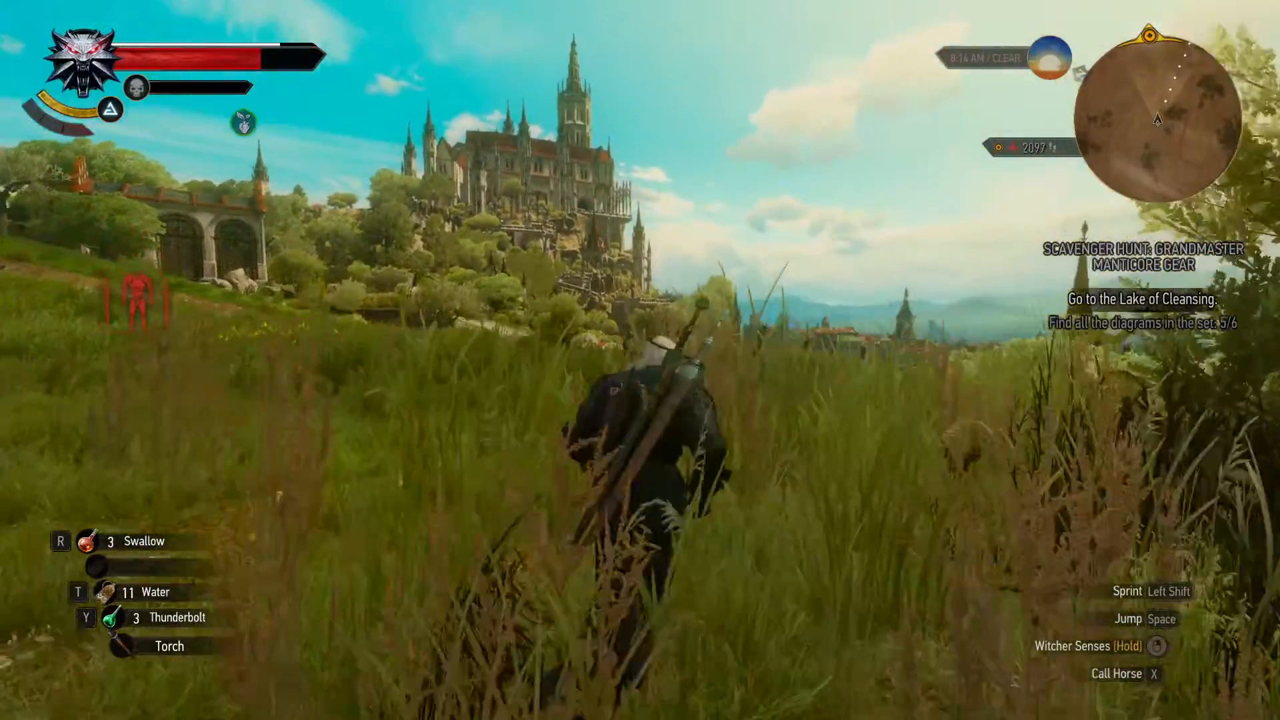
pyautogui.press('w')
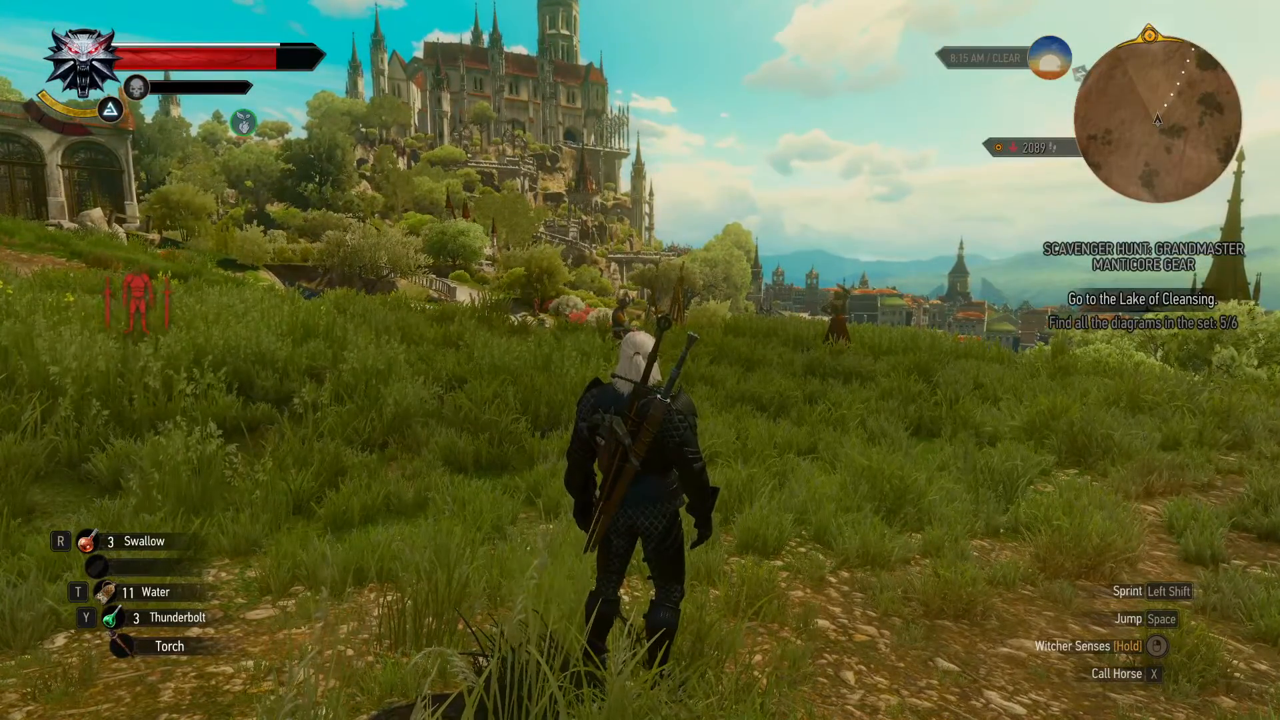
pyautogui.press('1')
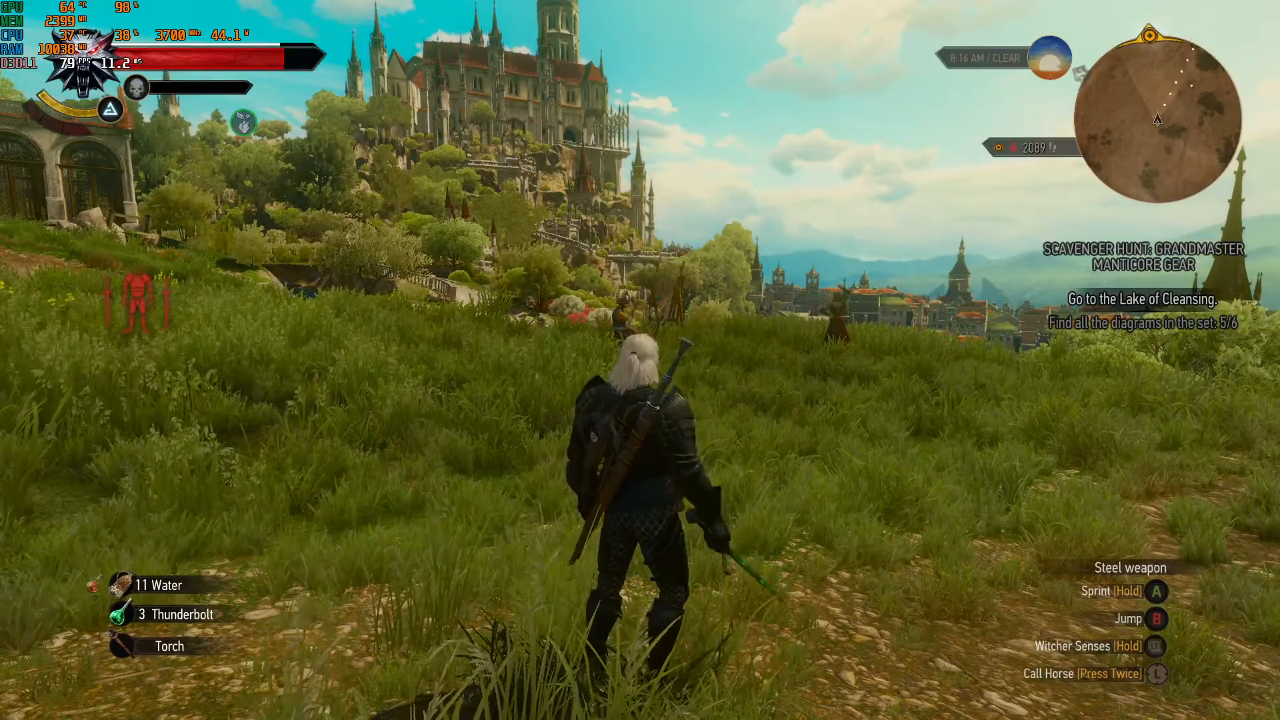
pyautogui.press('2')
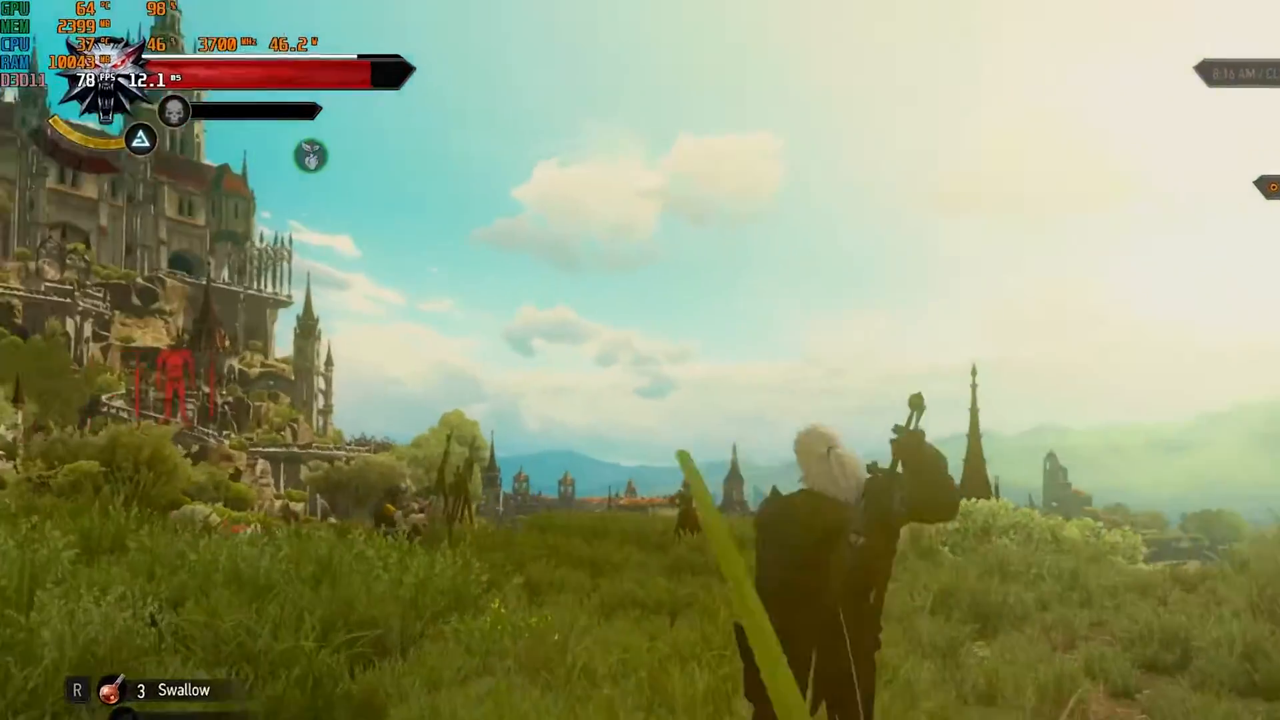
pyautogui.press('w')
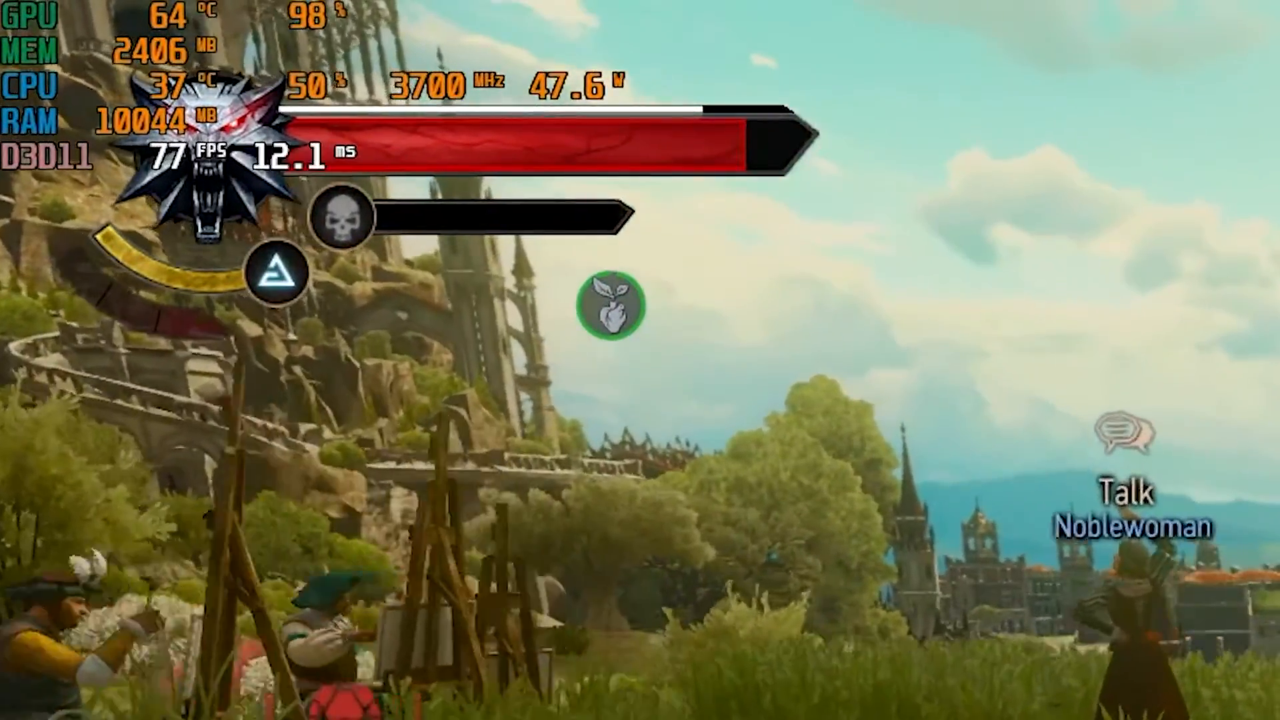